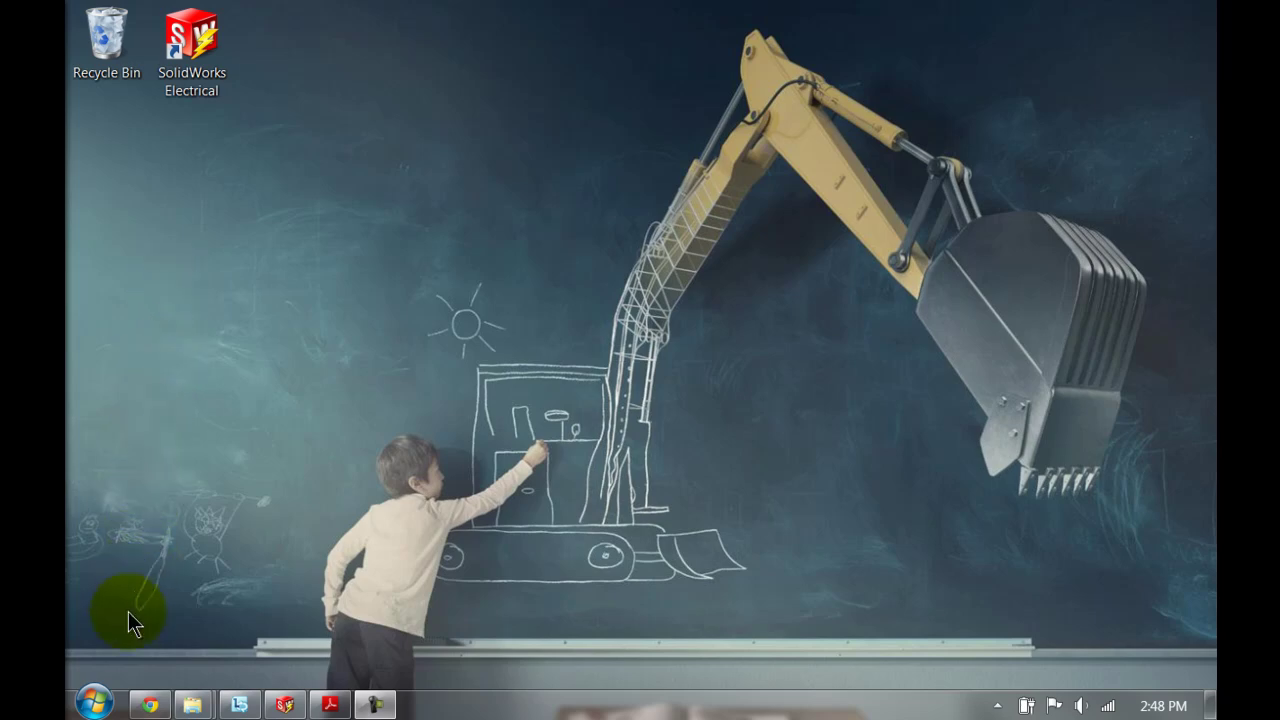
Step: Open the advanced settings of Windows Firewall from the Control Panel, maximize the window and widen its navigation tree
{"action": "left_click", "coordinate": [97, 704]}
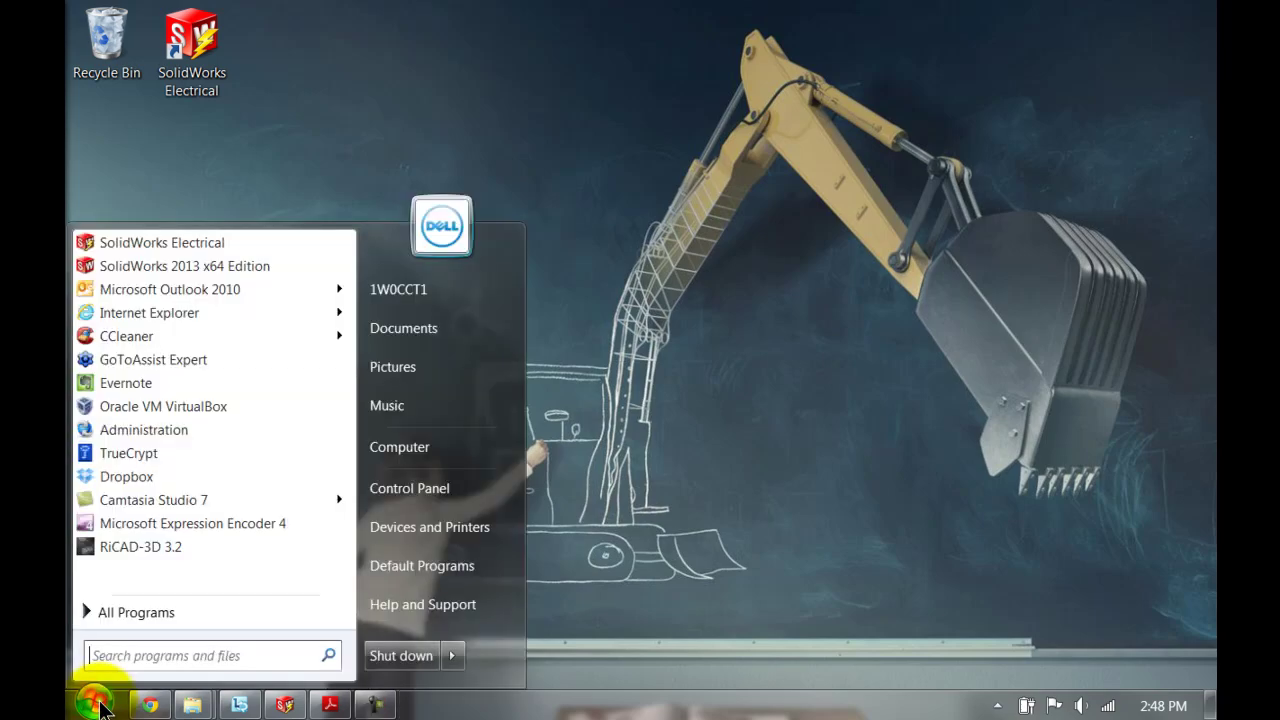
{"action": "left_click", "coordinate": [370, 490]}
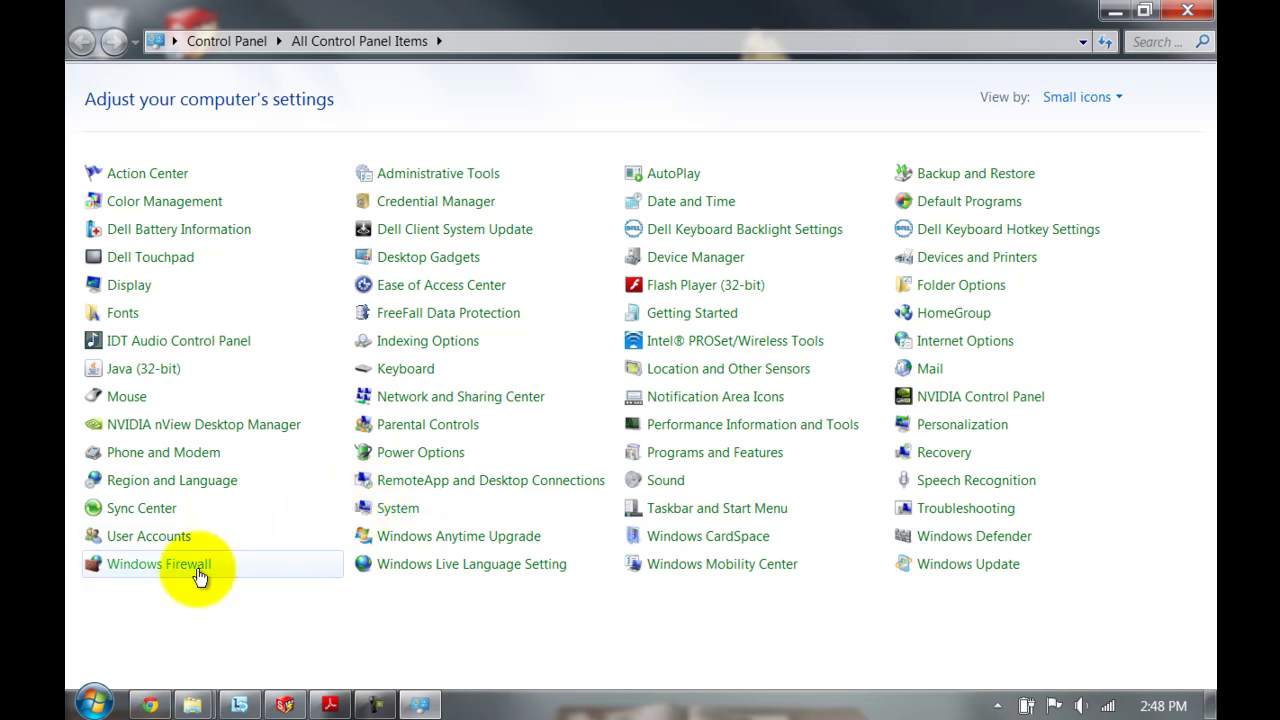
{"action": "left_click", "coordinate": [187, 567]}
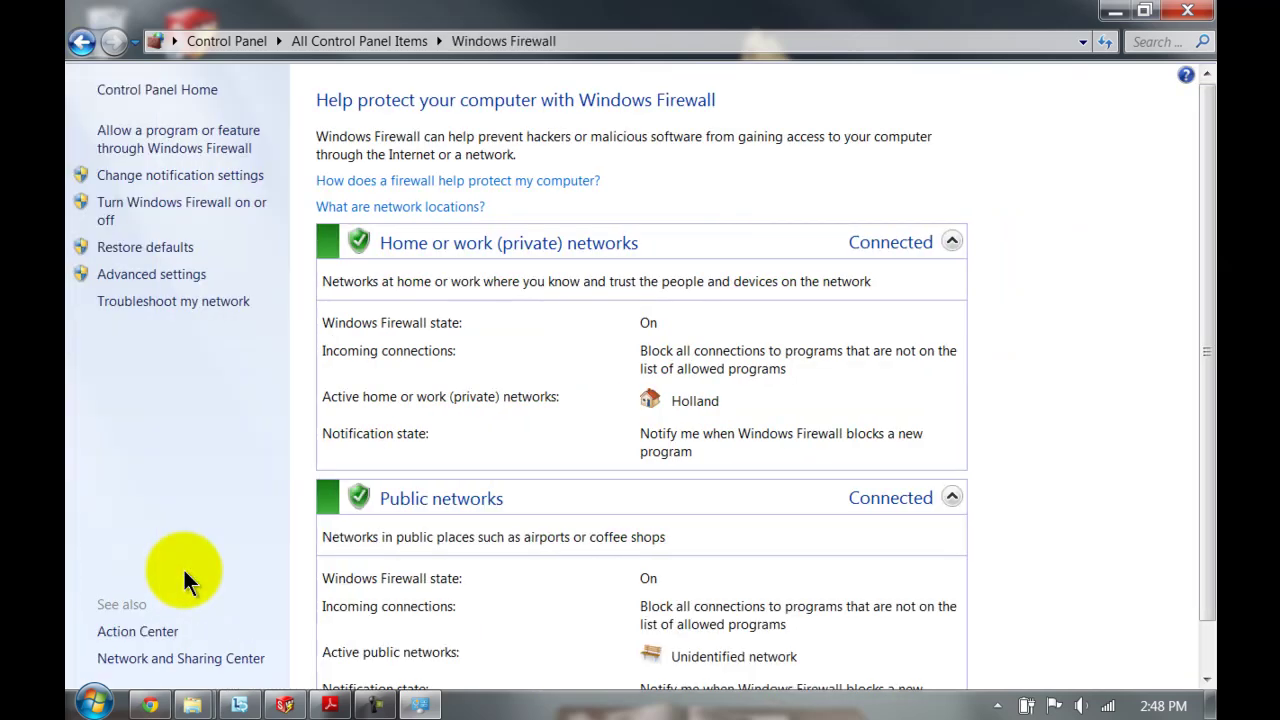
{"action": "left_click", "coordinate": [153, 274]}
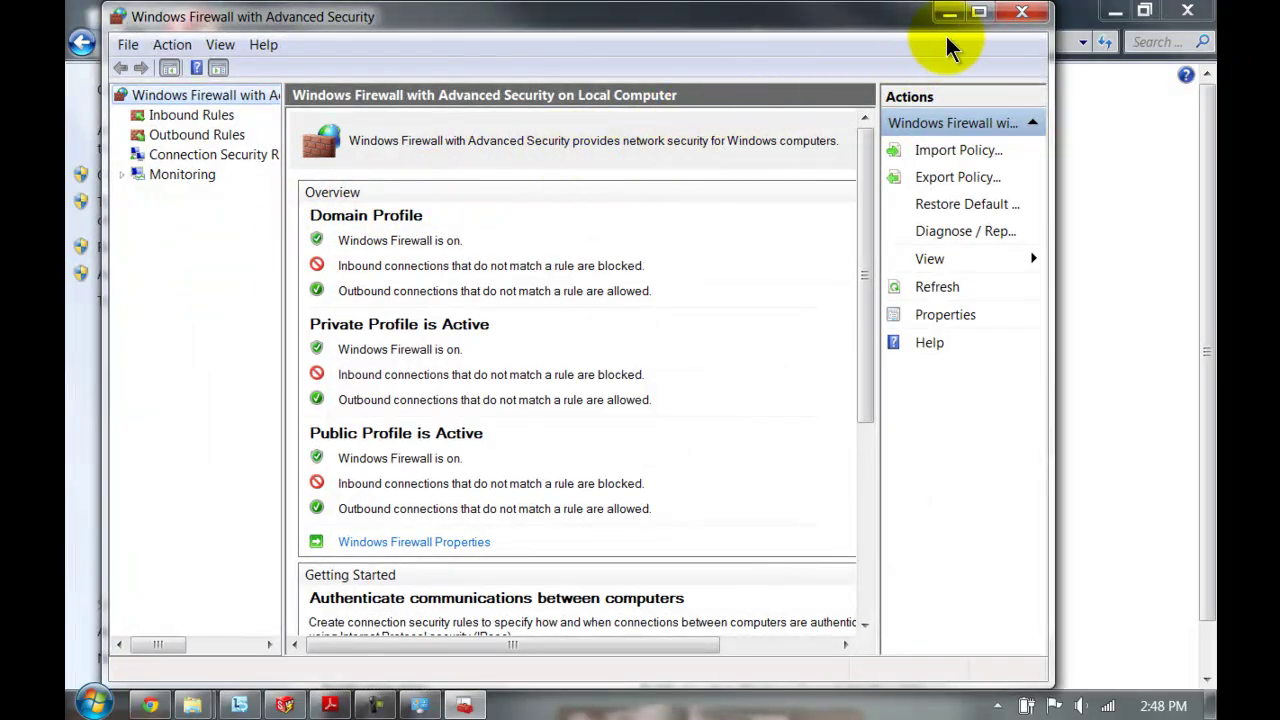
{"action": "left_click", "coordinate": [979, 13]}
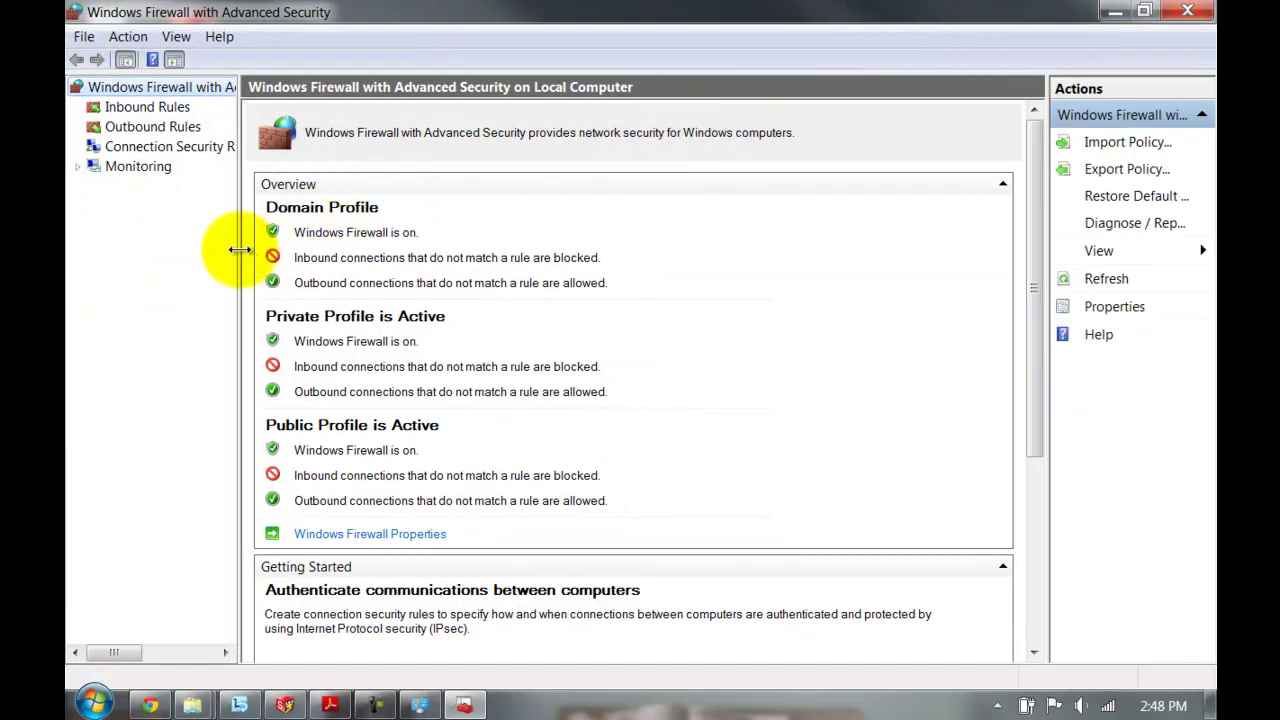
{"action": "left_click_drag", "start_coordinate": [239, 249], "coordinate": [298, 249]}
{"action": "left_click", "coordinate": [172, 112]}
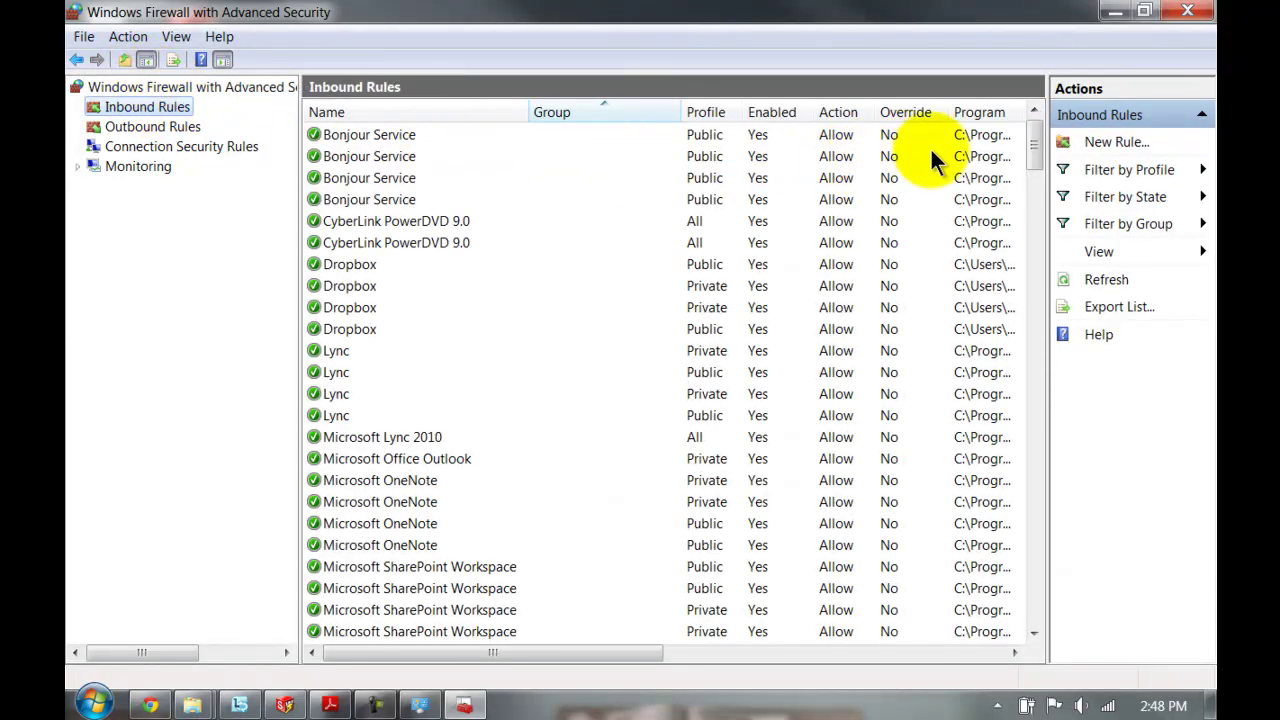
{"action": "left_click", "coordinate": [1093, 142]}
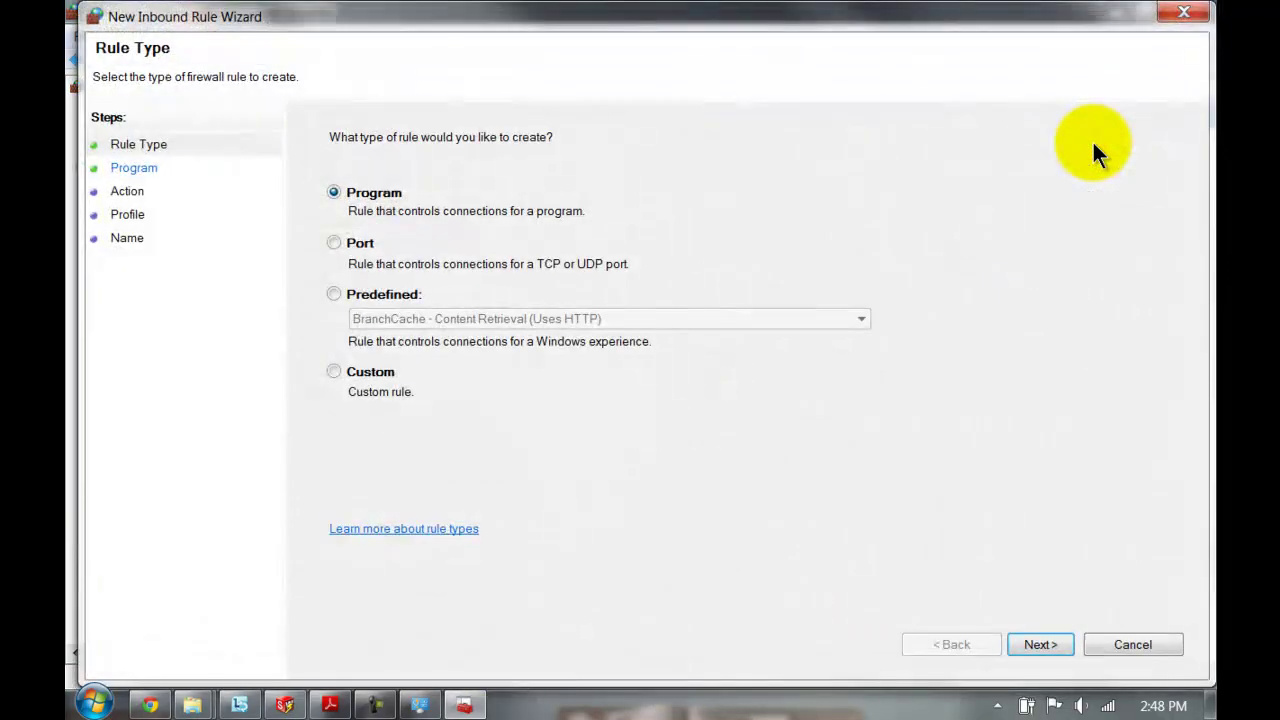
{"action": "left_click", "coordinate": [334, 243]}
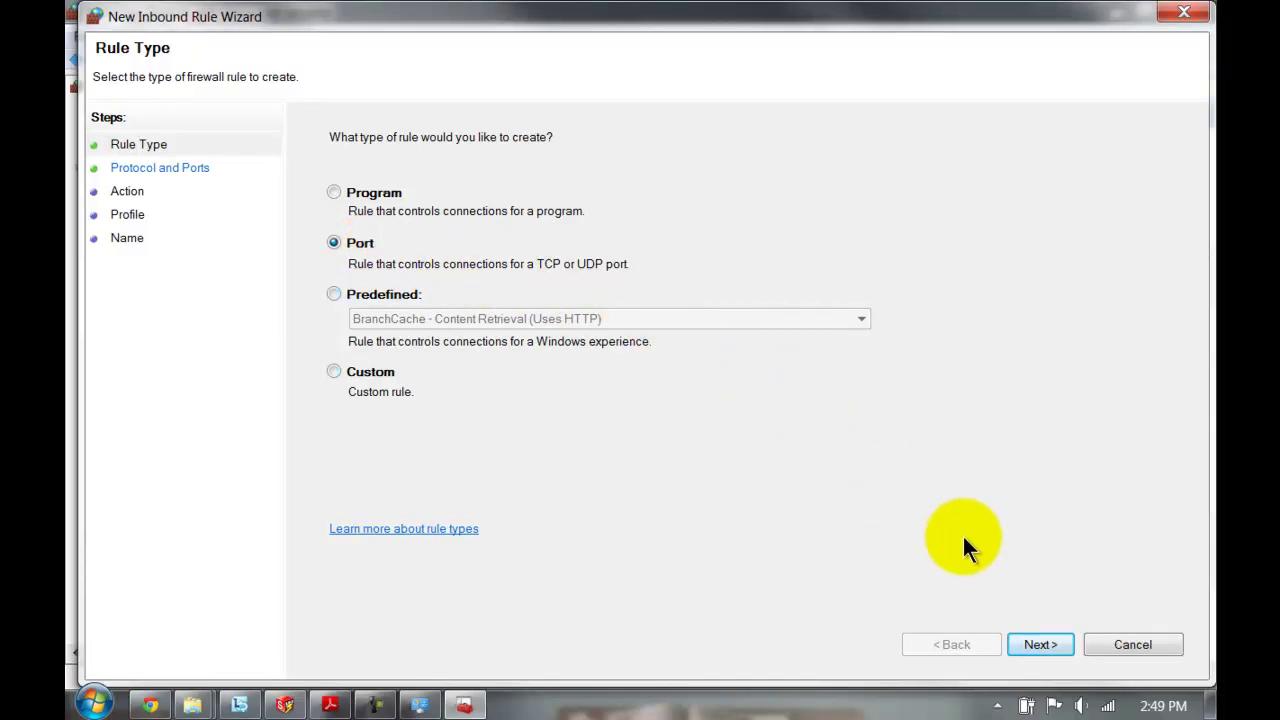
{"action": "left_click", "coordinate": [1037, 644]}
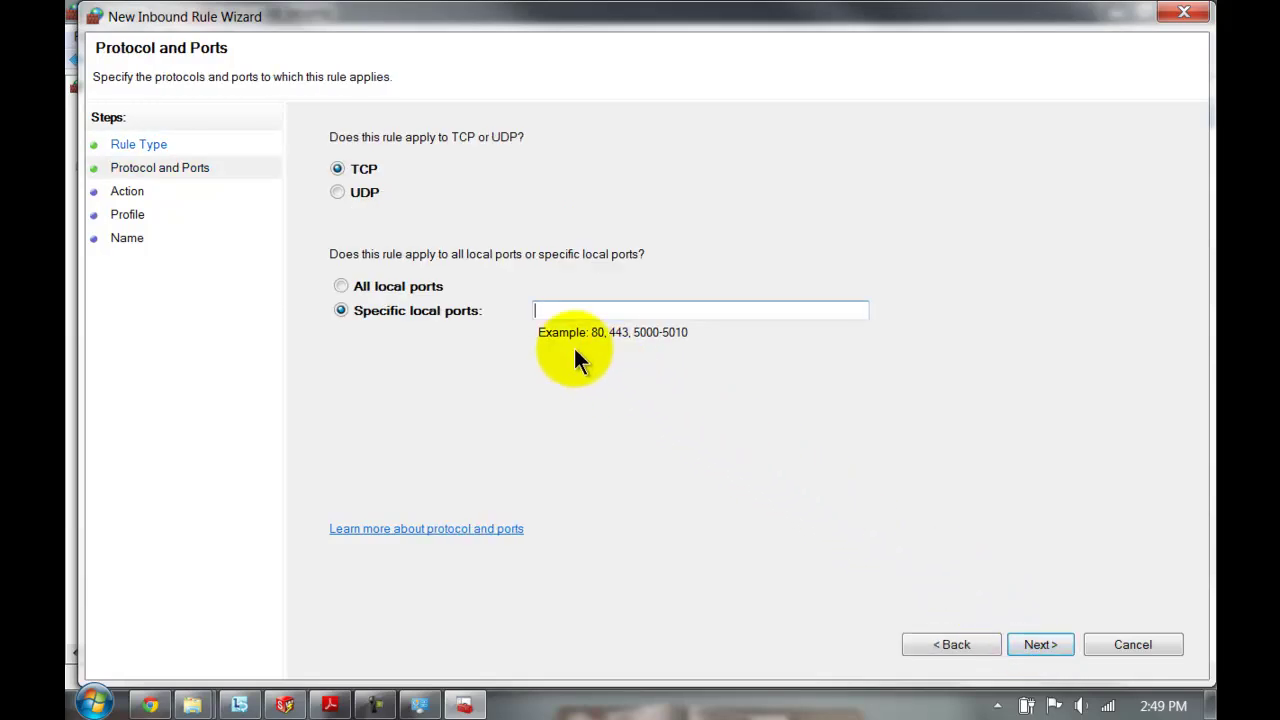
{"action": "left_click", "coordinate": [551, 308]}
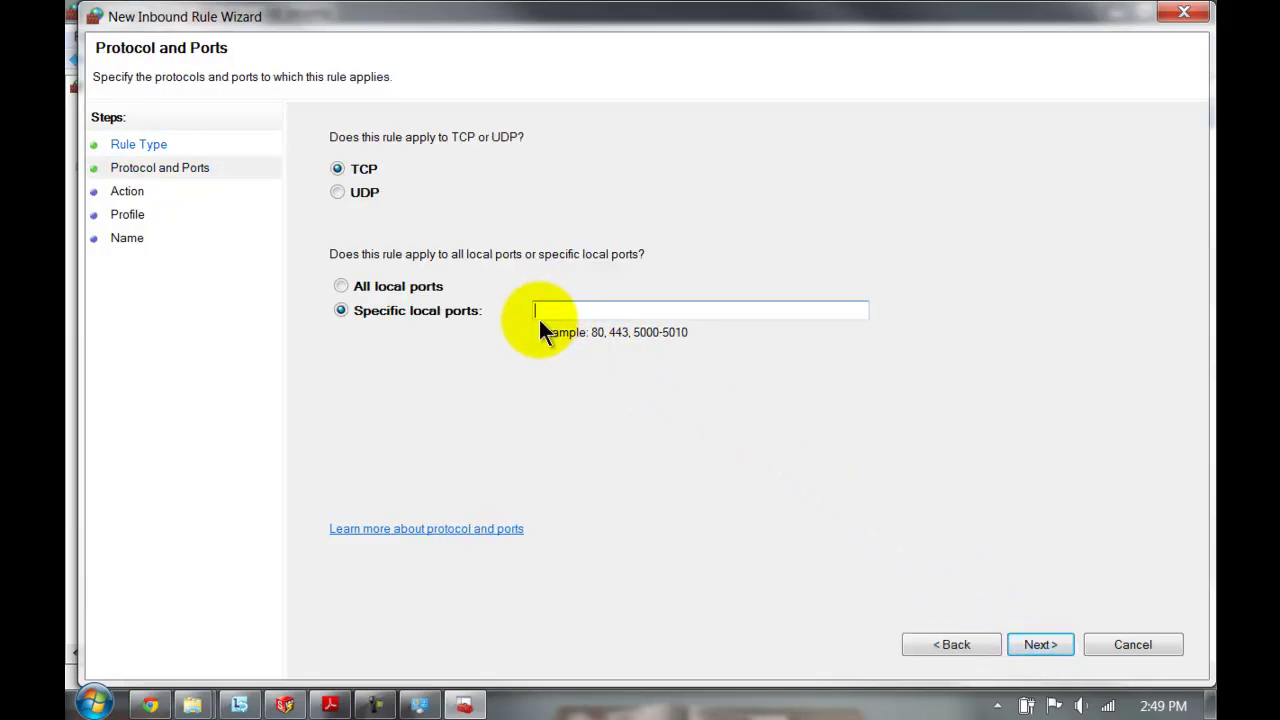
{"action": "left_click", "coordinate": [543, 308]}
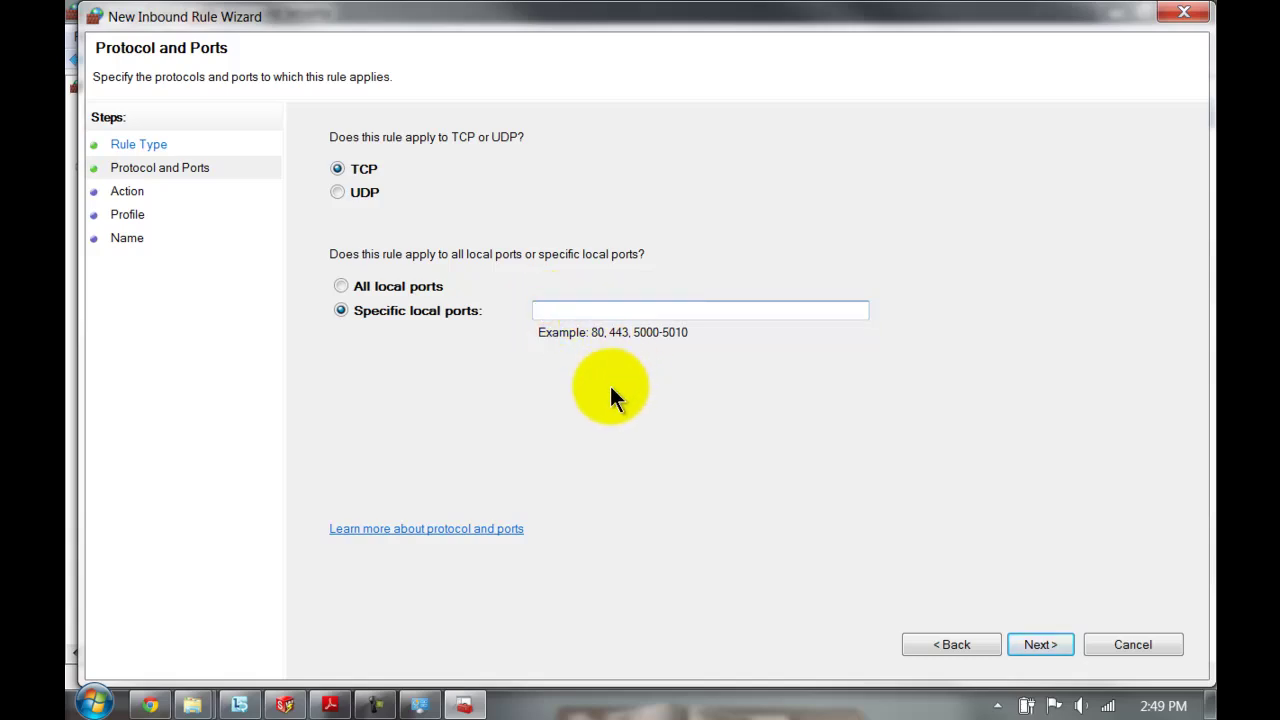
{"action": "type", "text": "26666-26672"}
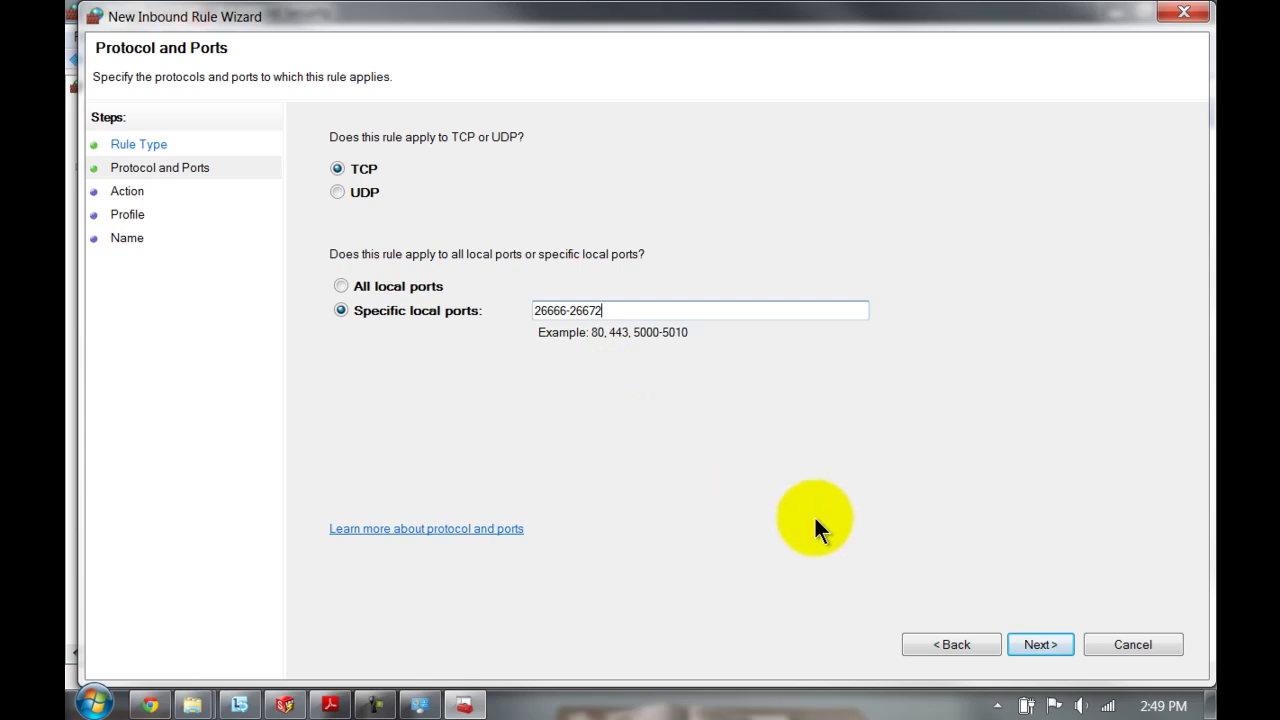
{"action": "left_click", "coordinate": [1038, 645]}
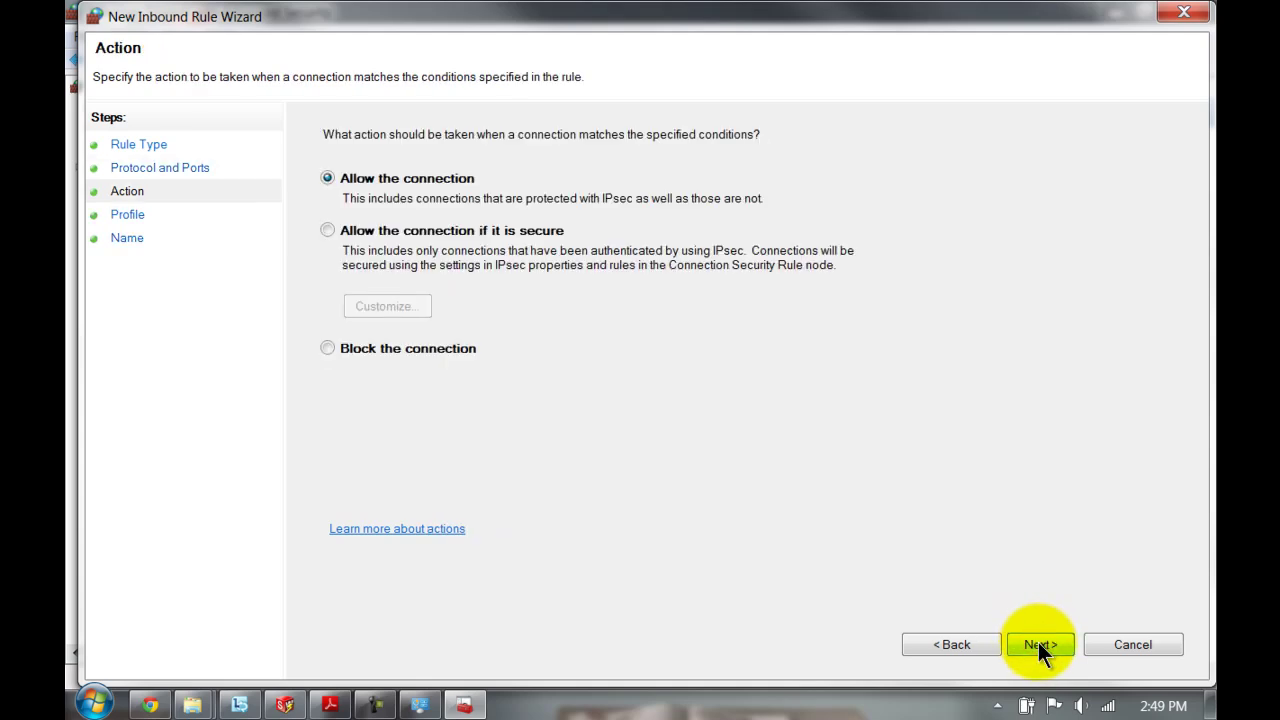
Step: Allow the connection on the domain, private and public profiles, and finish the inbound rule with the name SolidWorks Electrical TCP Inbound
{"action": "left_click", "coordinate": [1038, 645]}
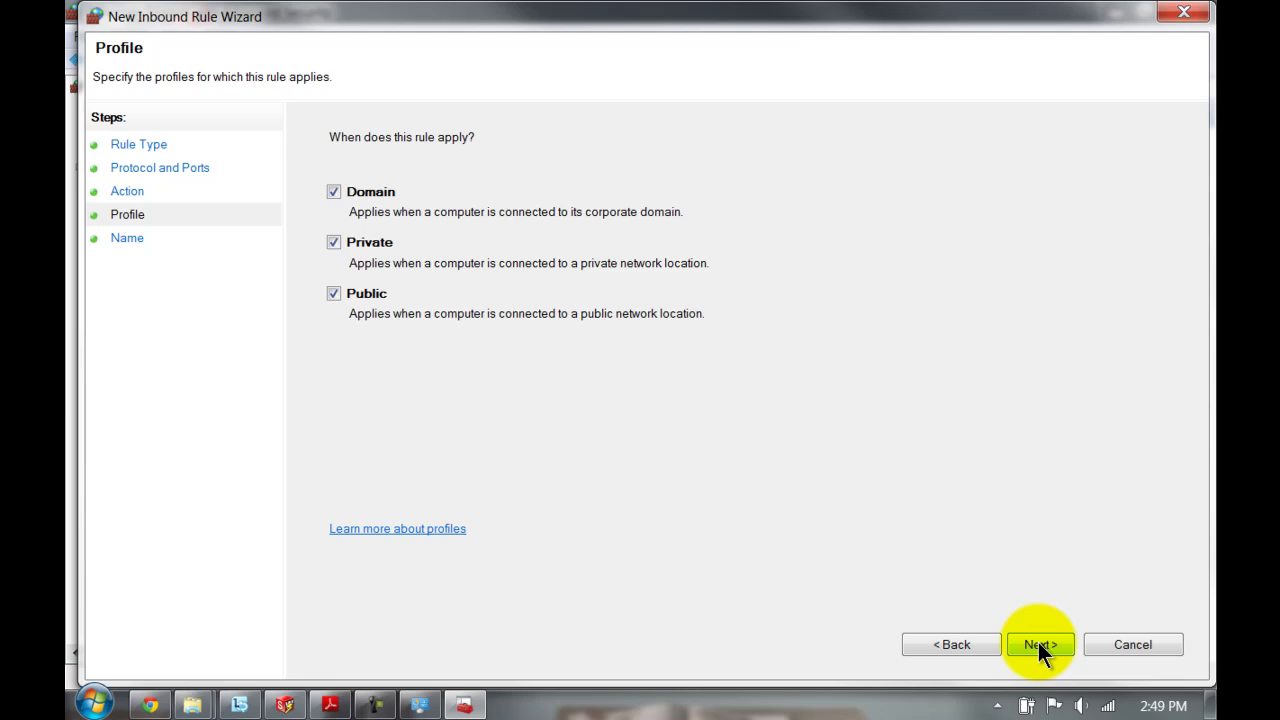
{"action": "left_click", "coordinate": [1038, 645]}
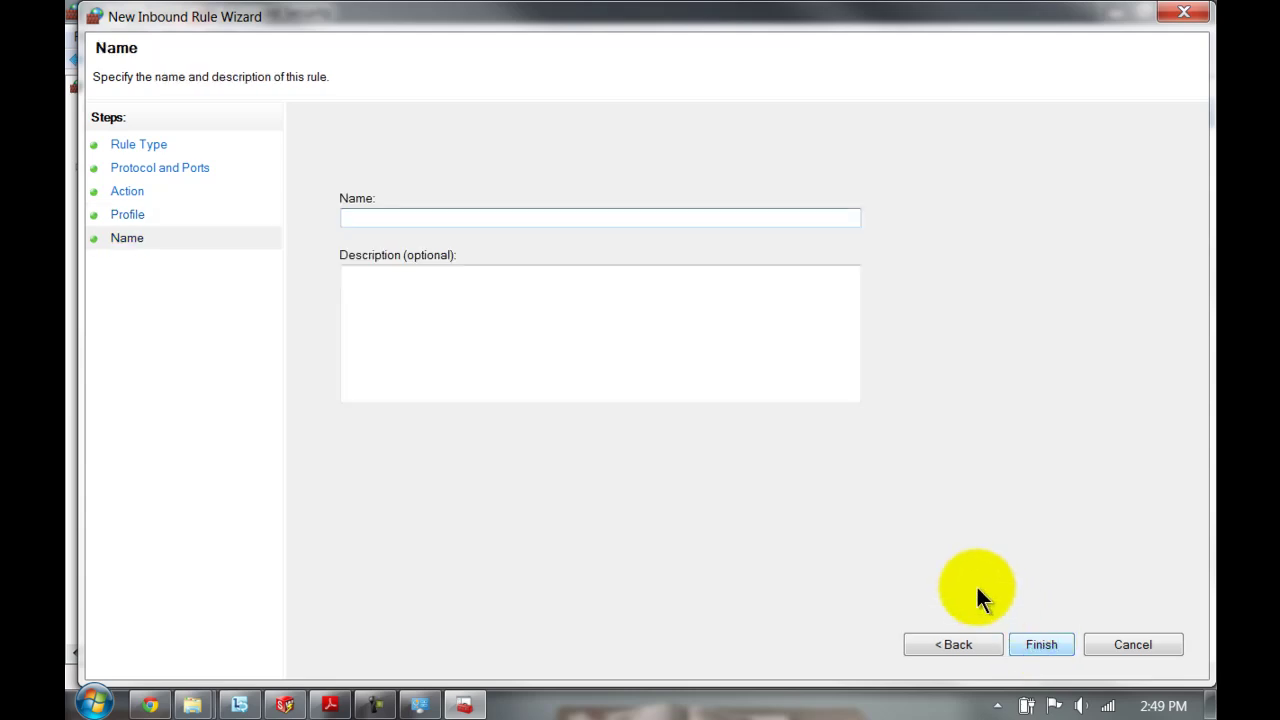
{"action": "type", "text": "So"}
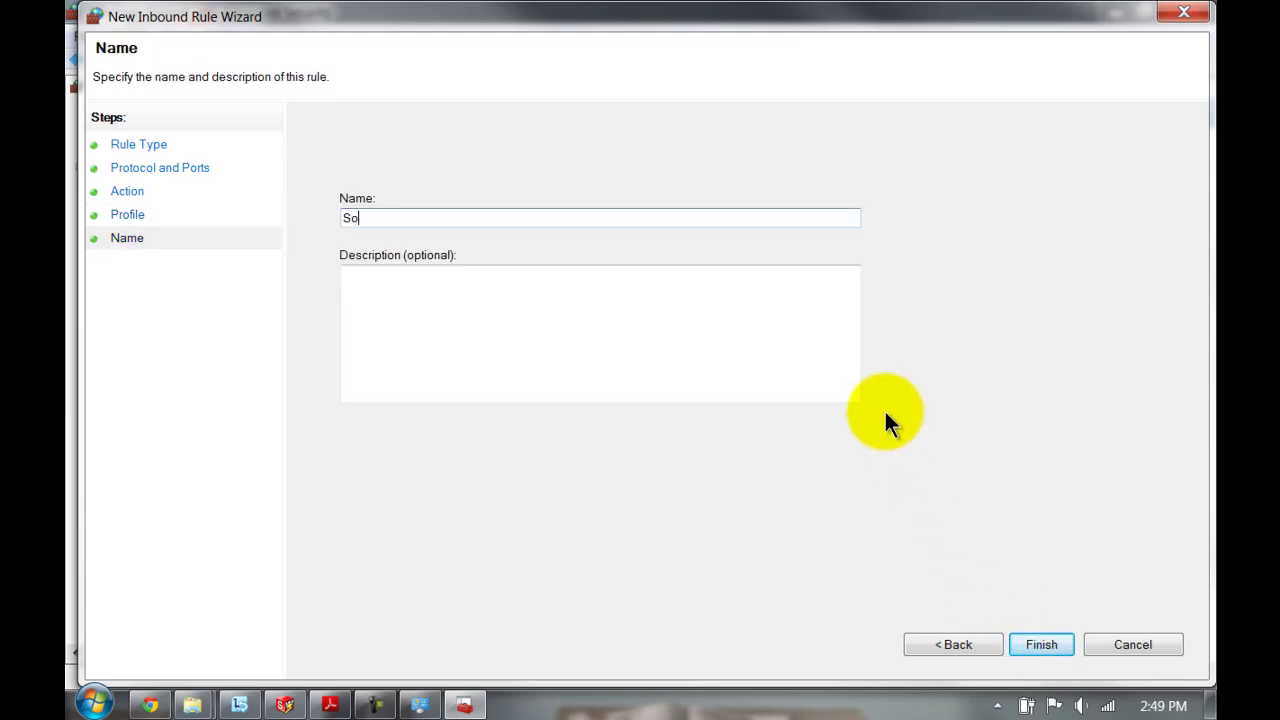
{"action": "type", "text": "lidWorks Electrical TCP Inbound"}
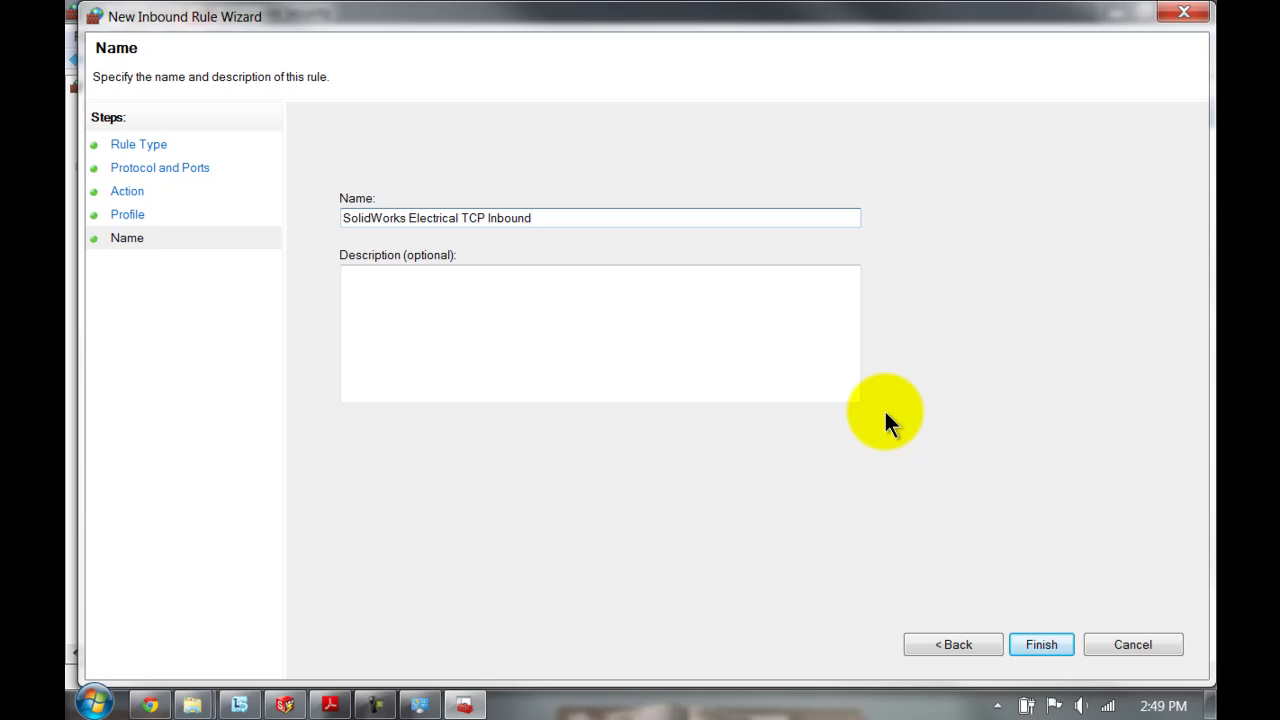
{"action": "left_click", "coordinate": [1024, 640]}
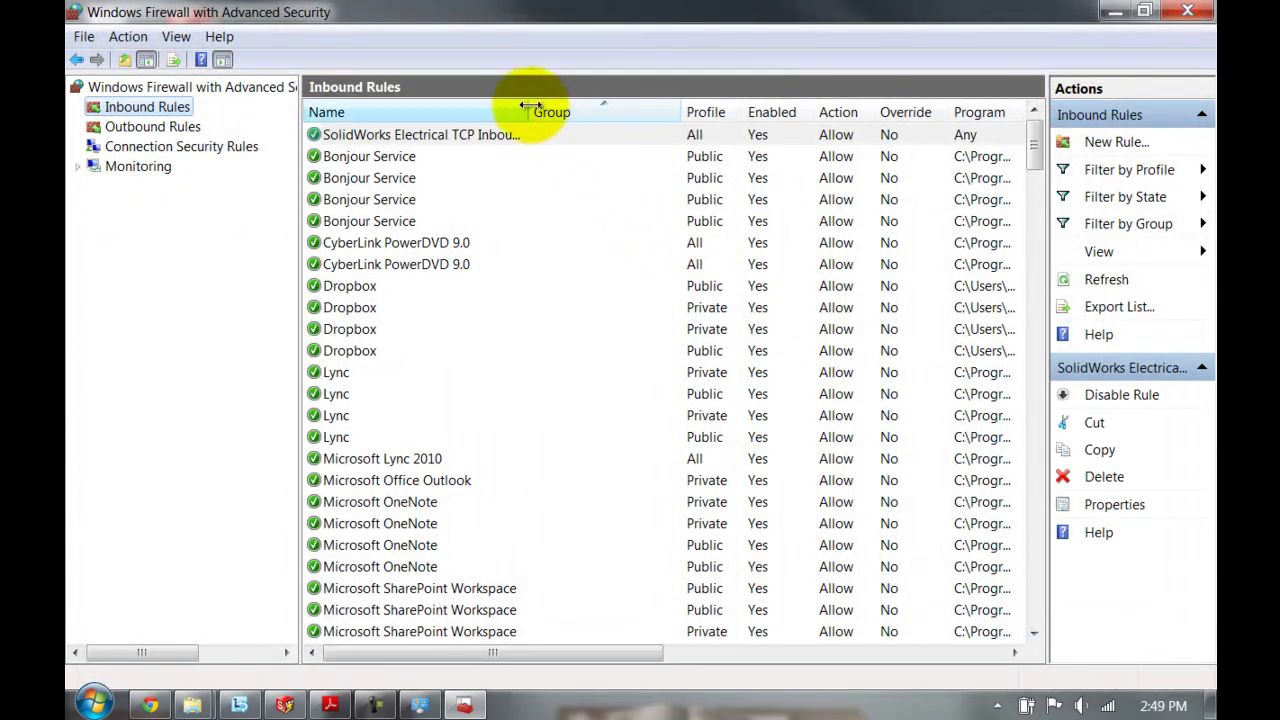
{"action": "left_click_drag", "start_coordinate": [529, 110], "coordinate": [580, 108]}
{"action": "left_click", "coordinate": [483, 140]}
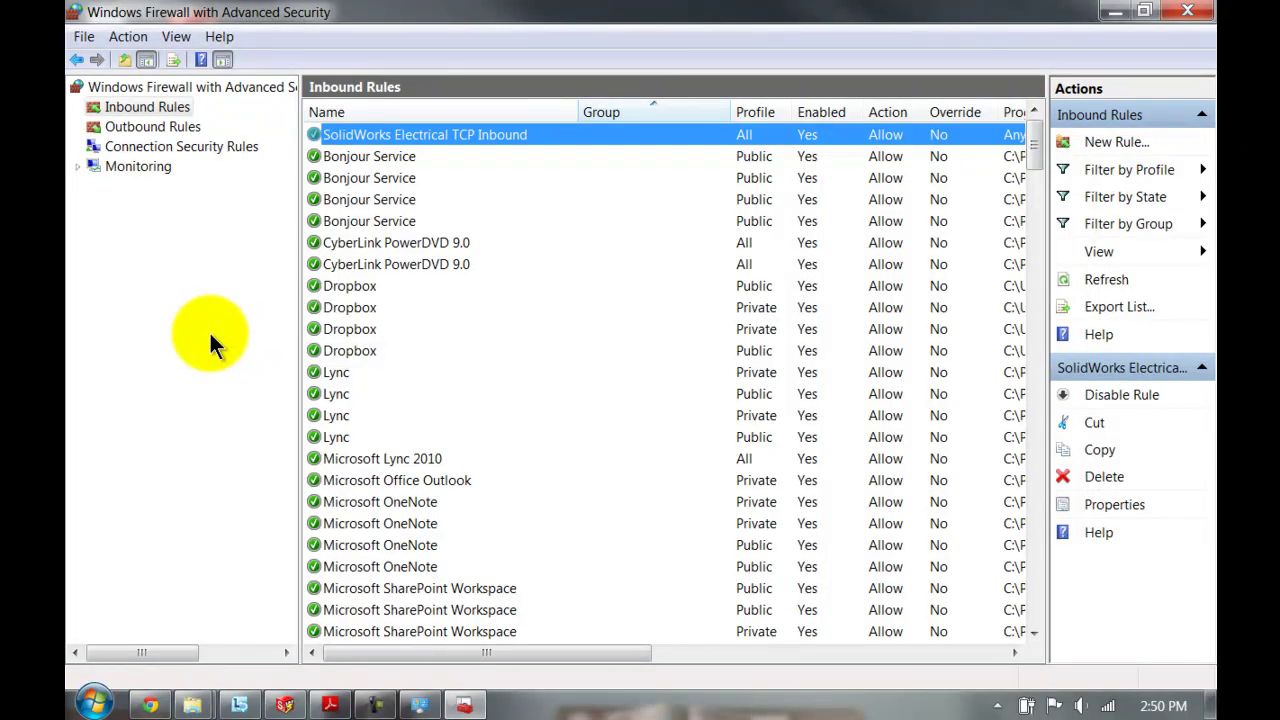
{"action": "left_click", "coordinate": [168, 127]}
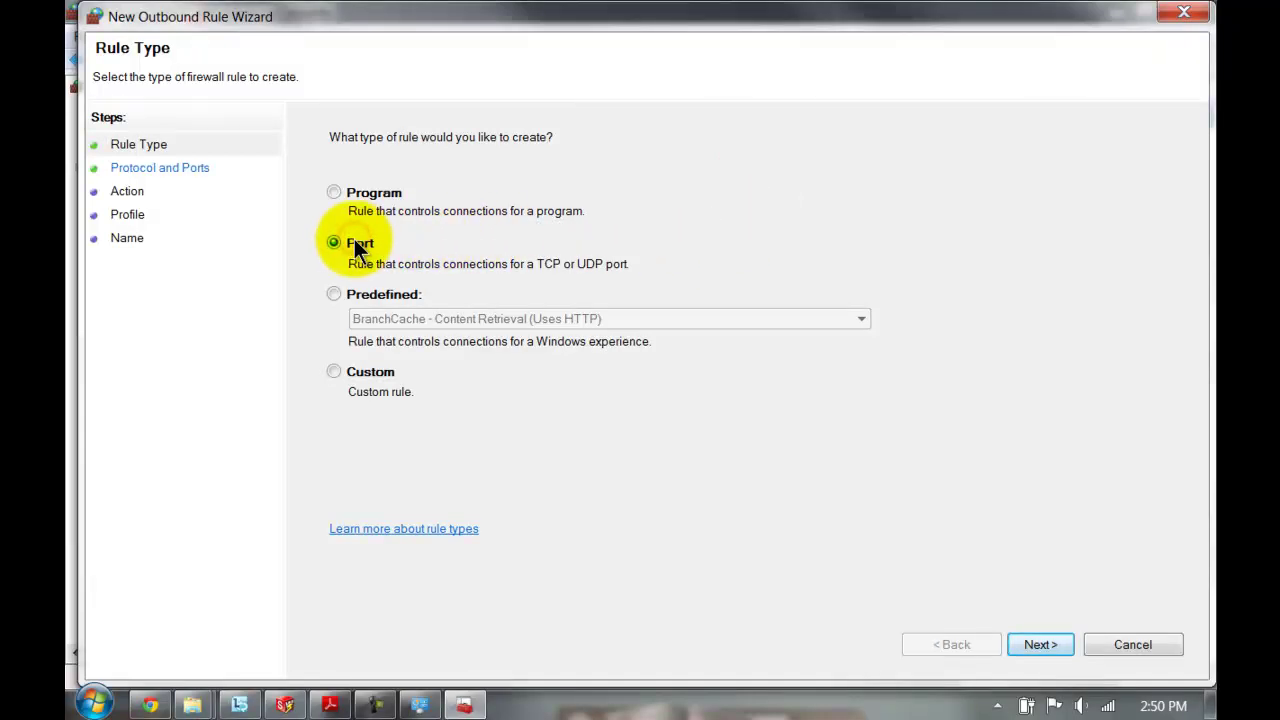
{"action": "left_click", "coordinate": [1031, 643]}
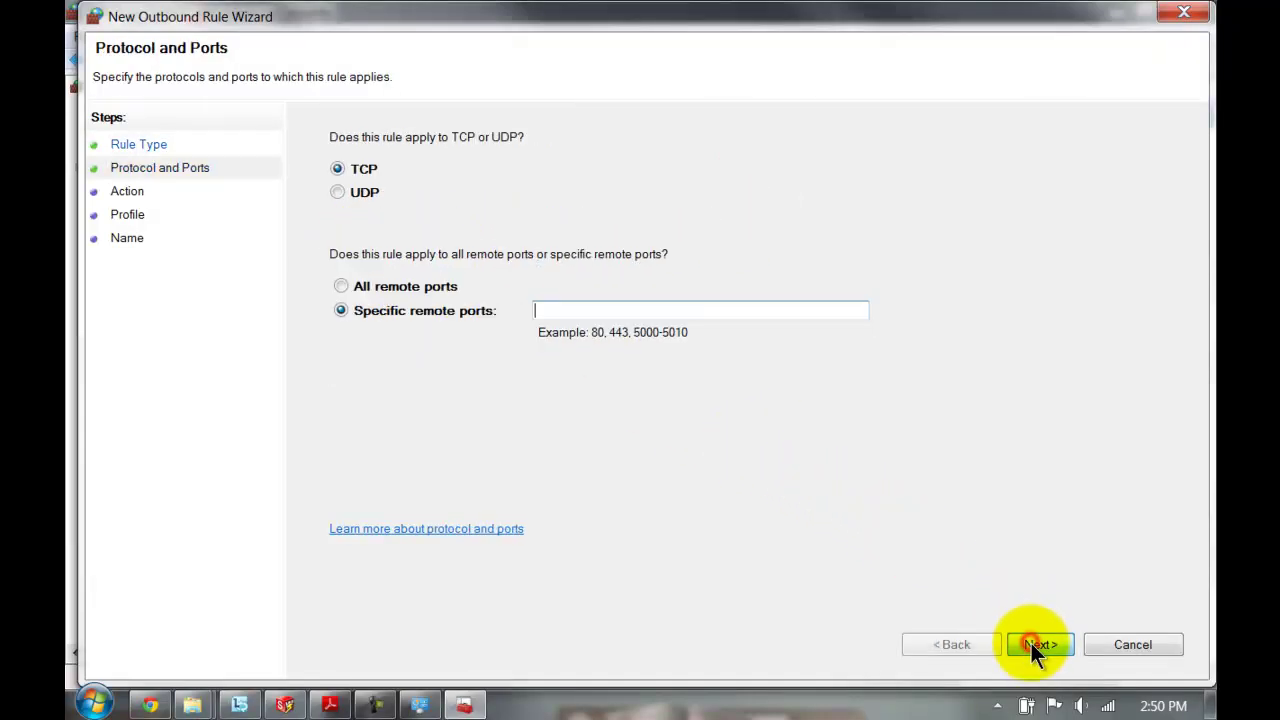
{"action": "left_click", "coordinate": [603, 311]}
{"action": "type", "text": "2"}
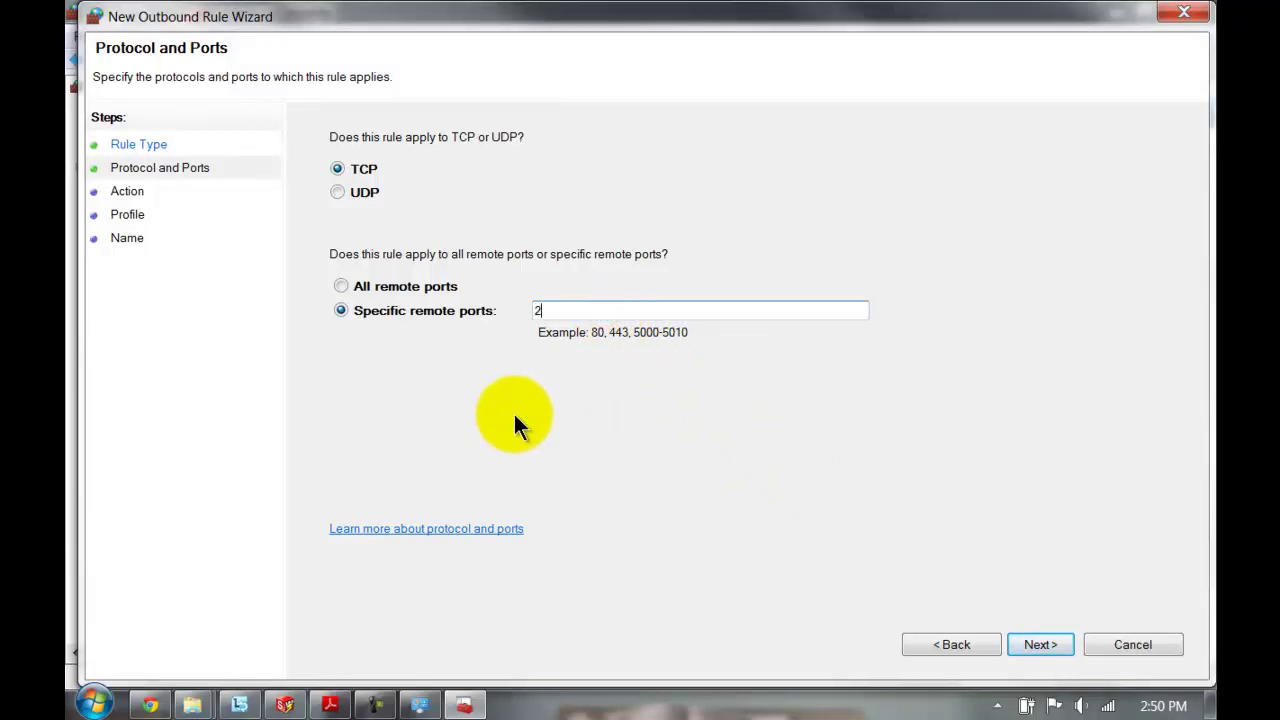
{"action": "type", "text": "6666-26672"}
{"action": "left_click", "coordinate": [1029, 643]}
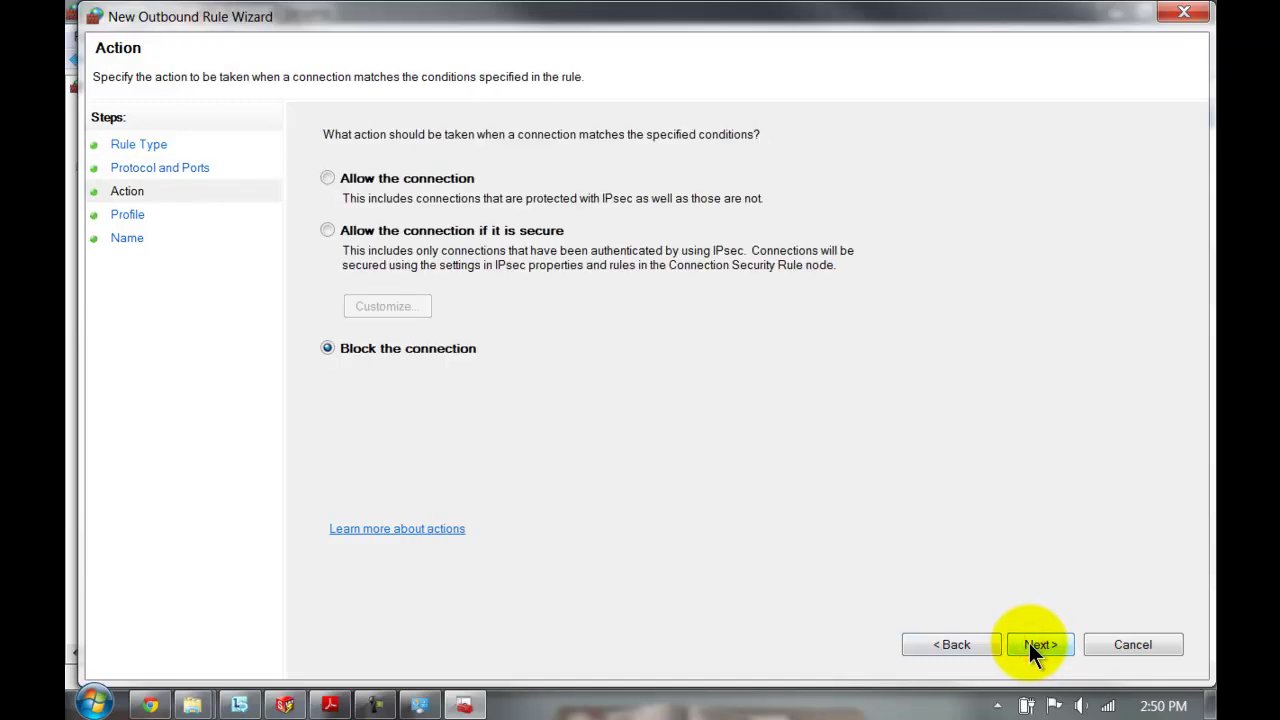
Step: Allow the outbound connection on all three profiles and finish the rule with the name SolidWorks Electrical Outbound TCP
{"action": "left_click", "coordinate": [460, 180]}
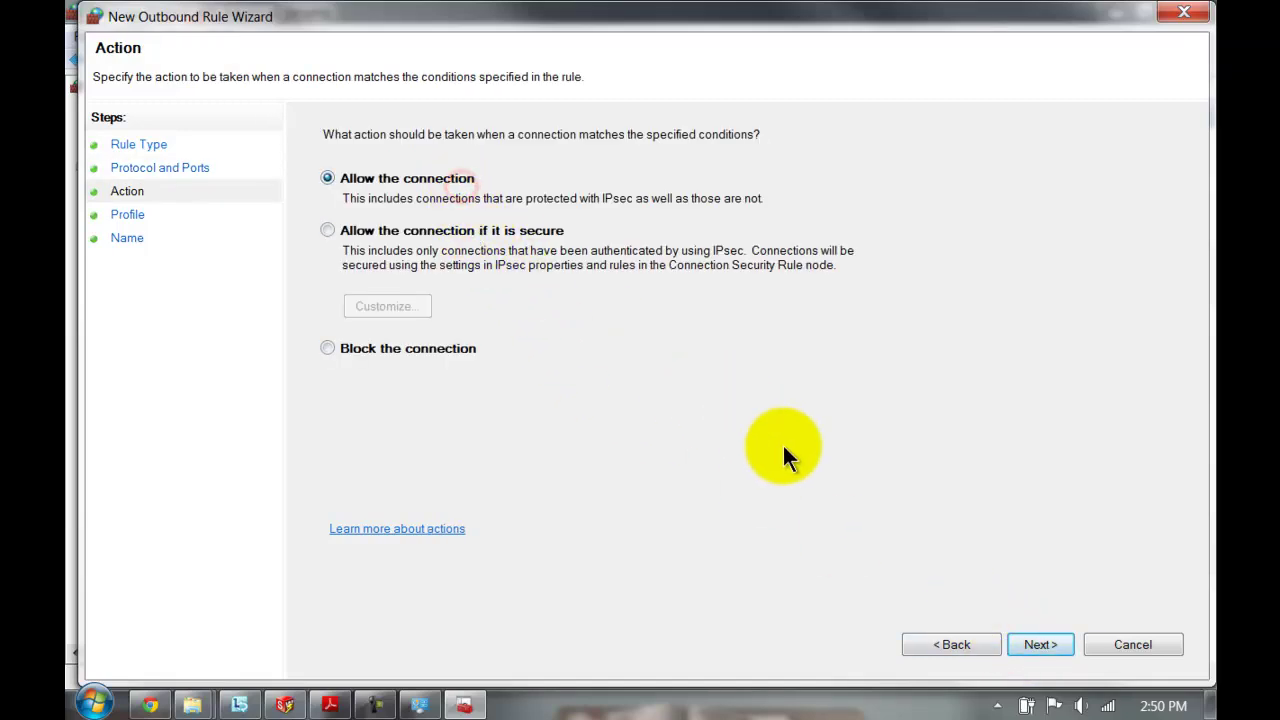
{"action": "left_click", "coordinate": [1036, 645]}
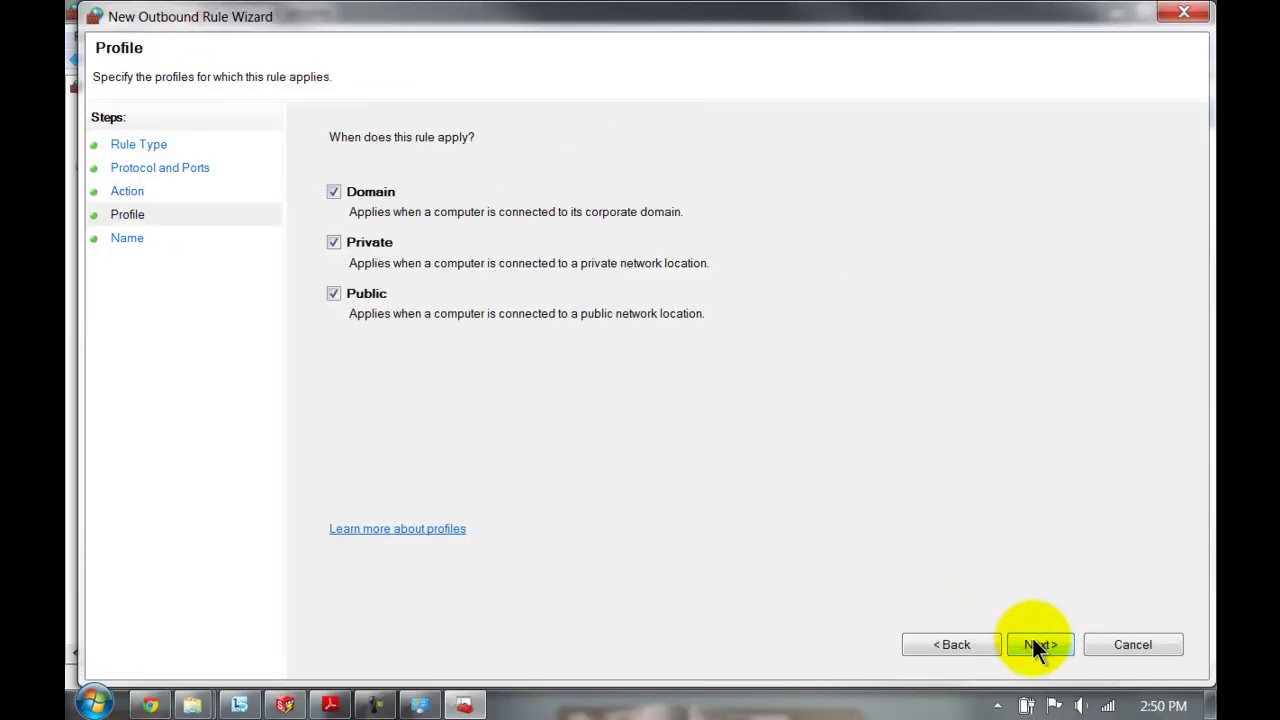
{"action": "left_click", "coordinate": [1036, 645]}
{"action": "type", "text": "Soli"}
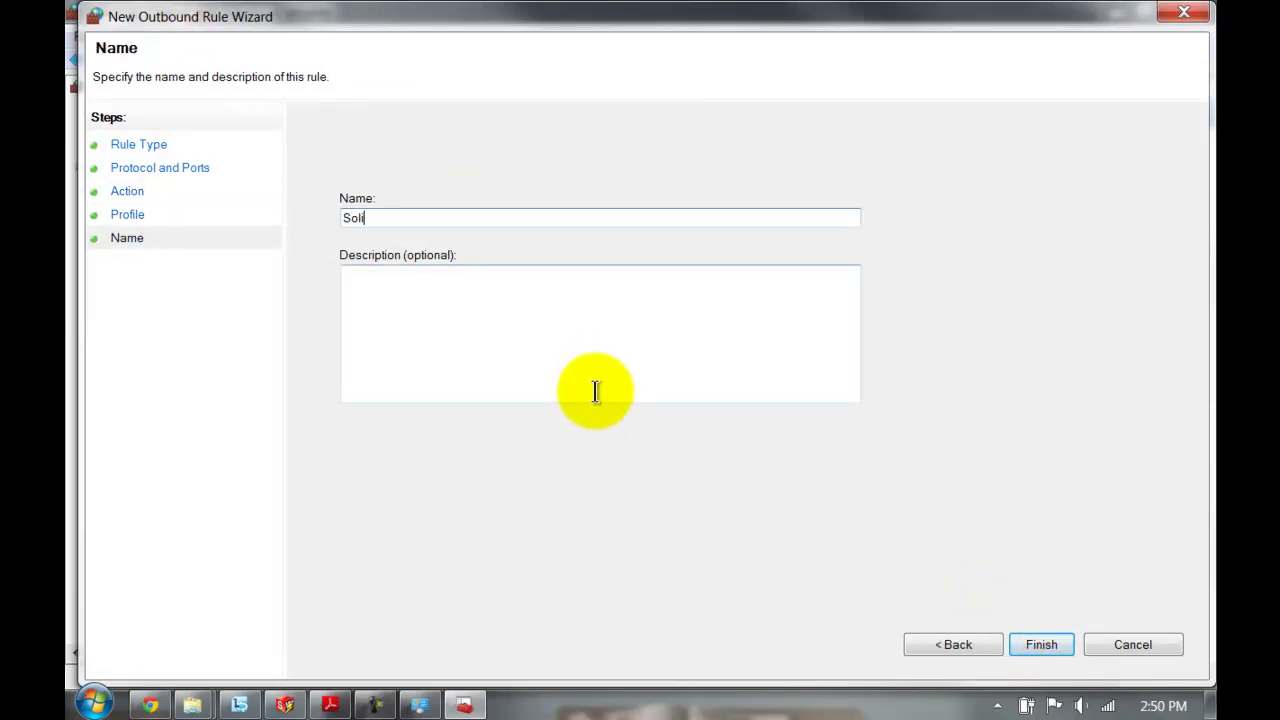
{"action": "type", "text": "dWorks Electrical Outbound "}
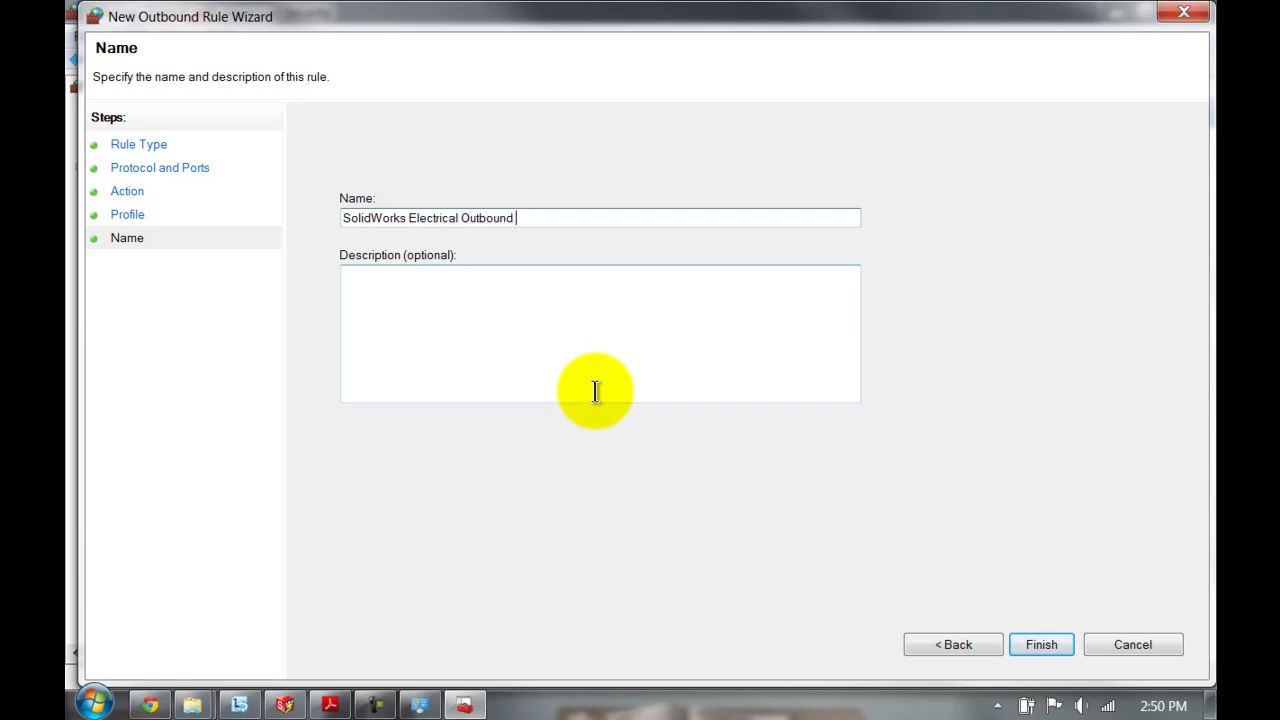
{"action": "type", "text": "TCP"}
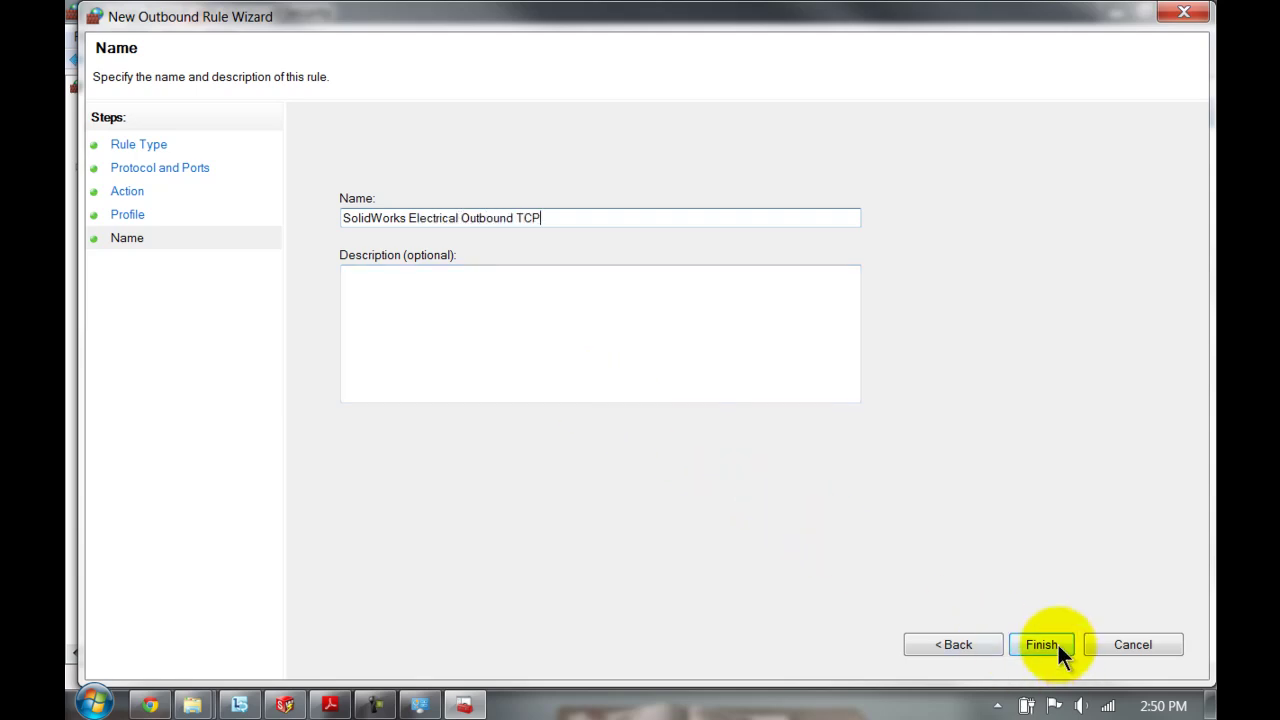
{"action": "left_click", "coordinate": [1041, 644]}
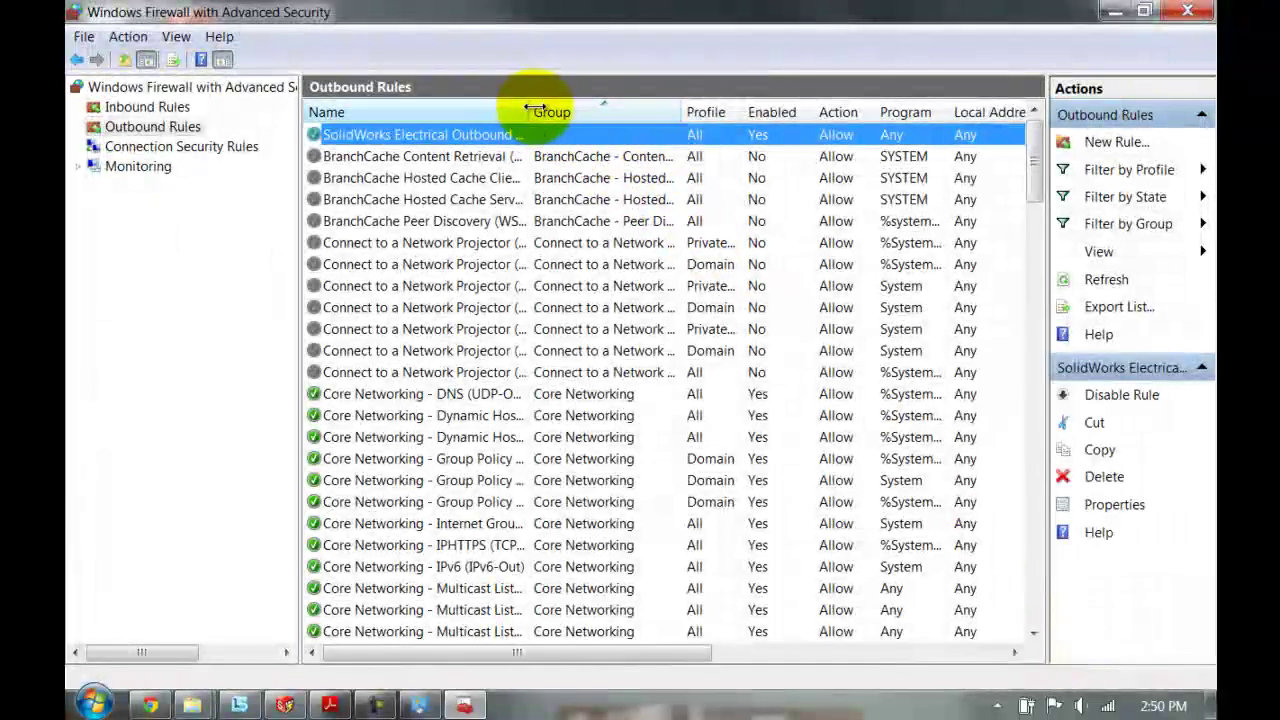
{"action": "left_click_drag", "start_coordinate": [532, 111], "coordinate": [640, 111]}
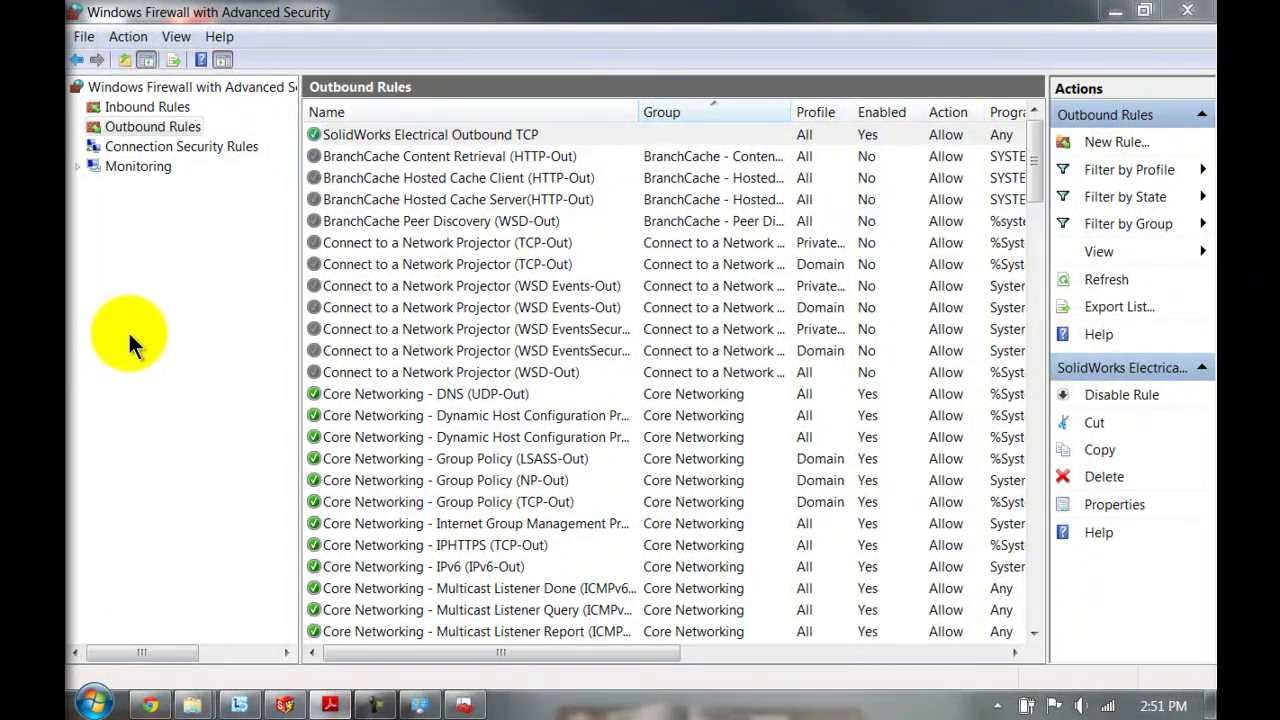
Step: Start another inbound port rule and specify TCP with the local ports 1433-1434
{"action": "left_click", "coordinate": [133, 105]}
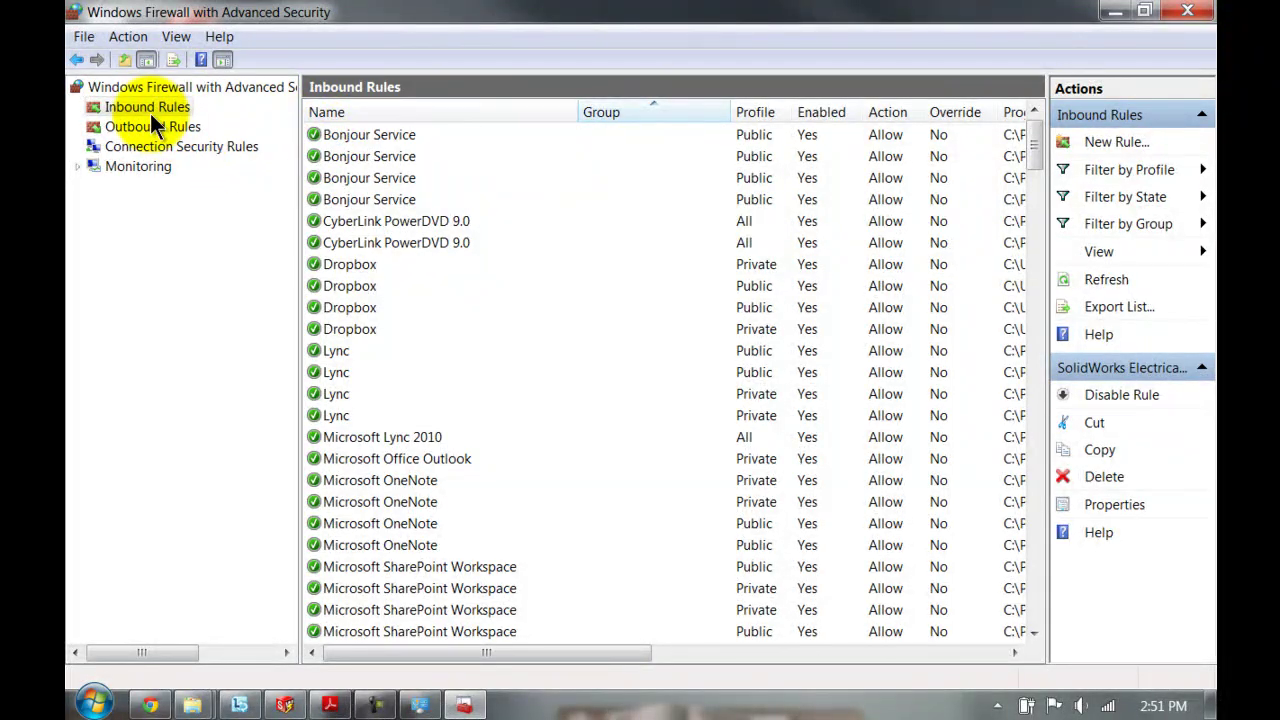
{"action": "left_click", "coordinate": [154, 105]}
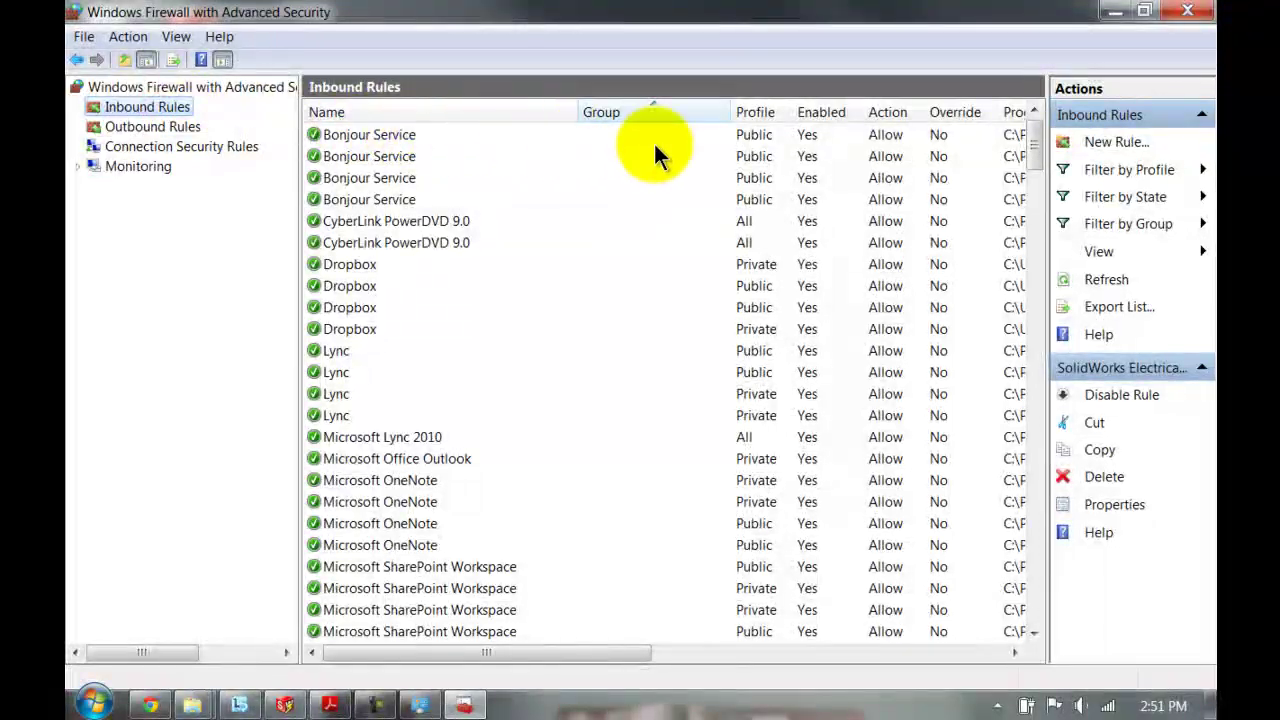
{"action": "left_click", "coordinate": [1079, 147]}
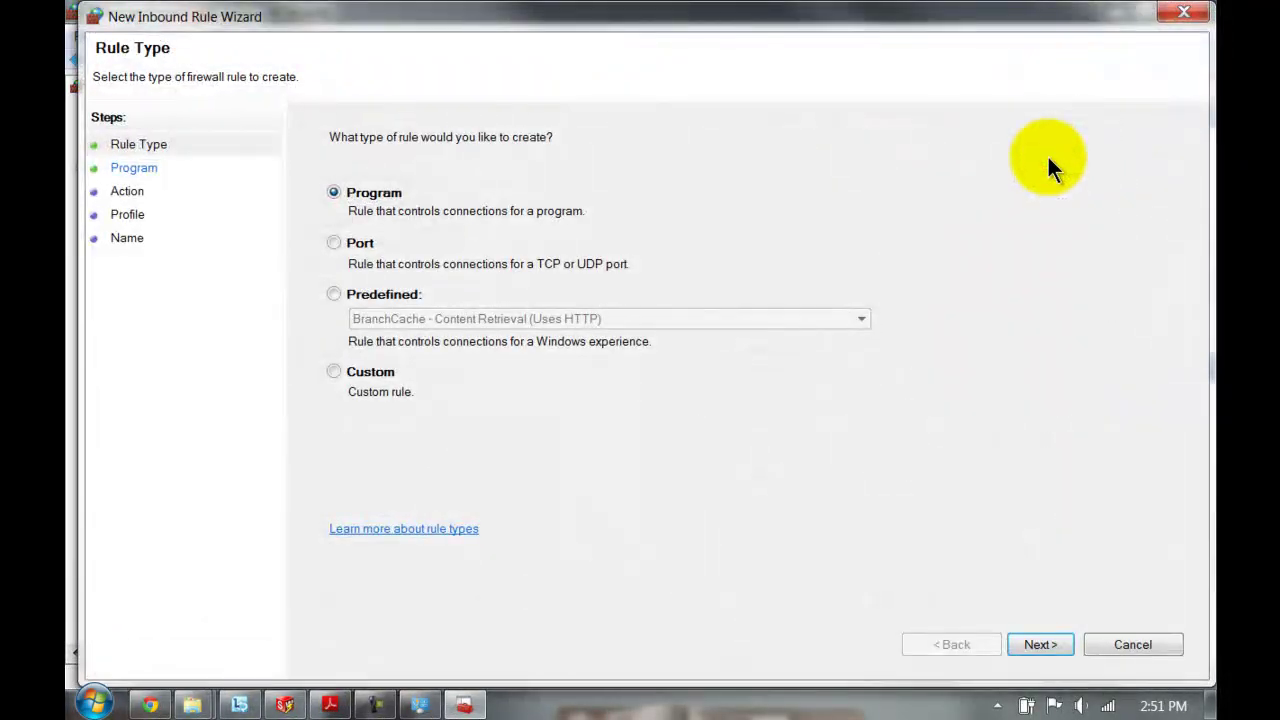
{"action": "left_click", "coordinate": [366, 243]}
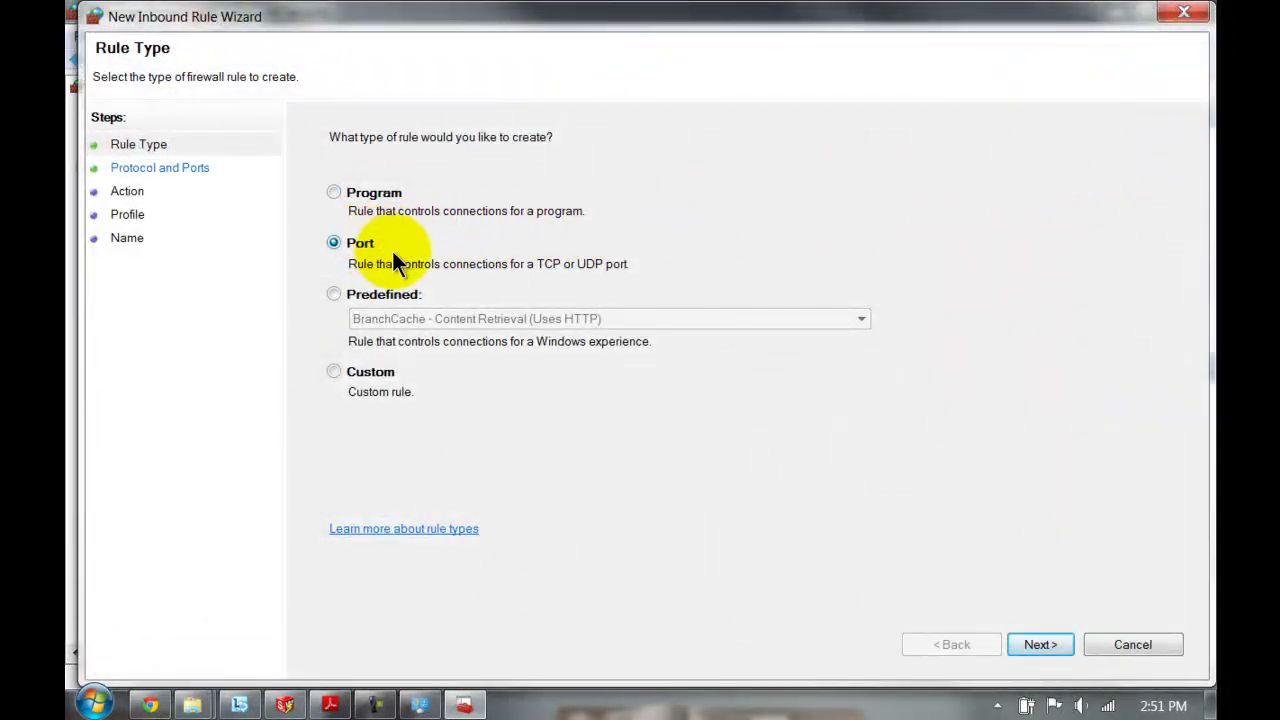
{"action": "left_click", "coordinate": [1038, 644]}
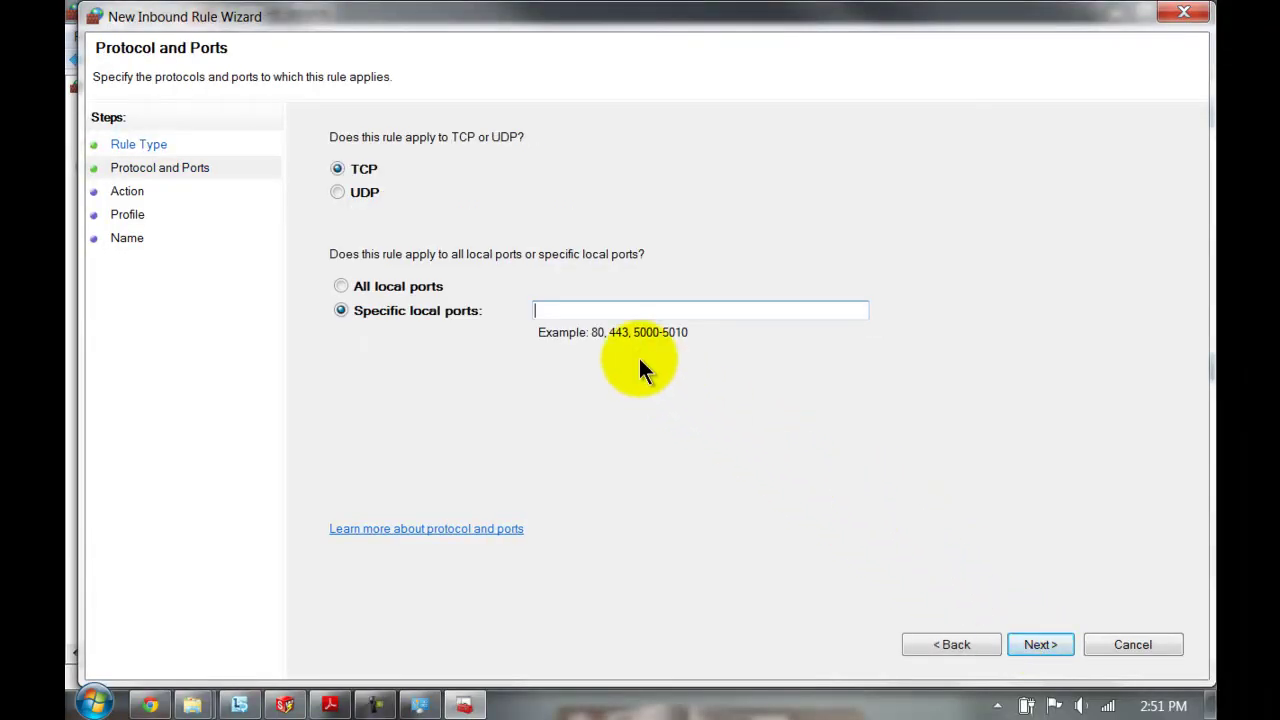
{"action": "type", "text": "1433-1434"}
{"action": "double_click", "coordinate": [590, 310]}
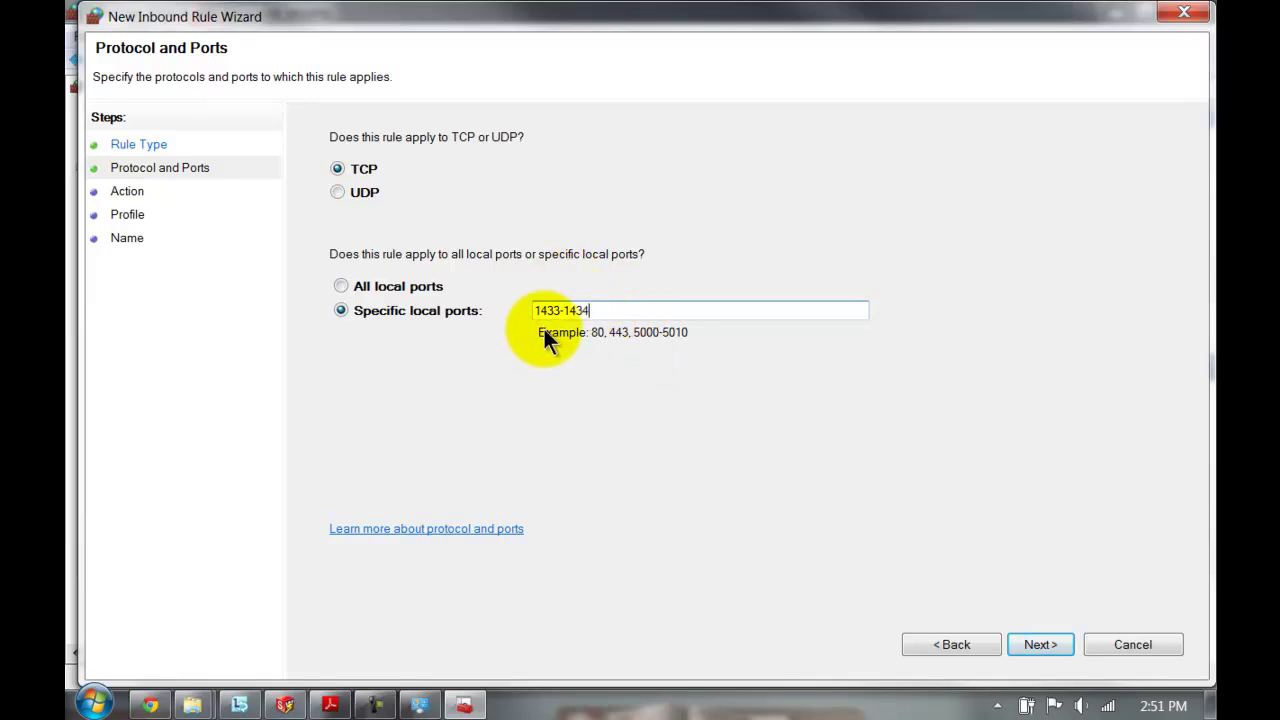
{"action": "double_click", "coordinate": [545, 310]}
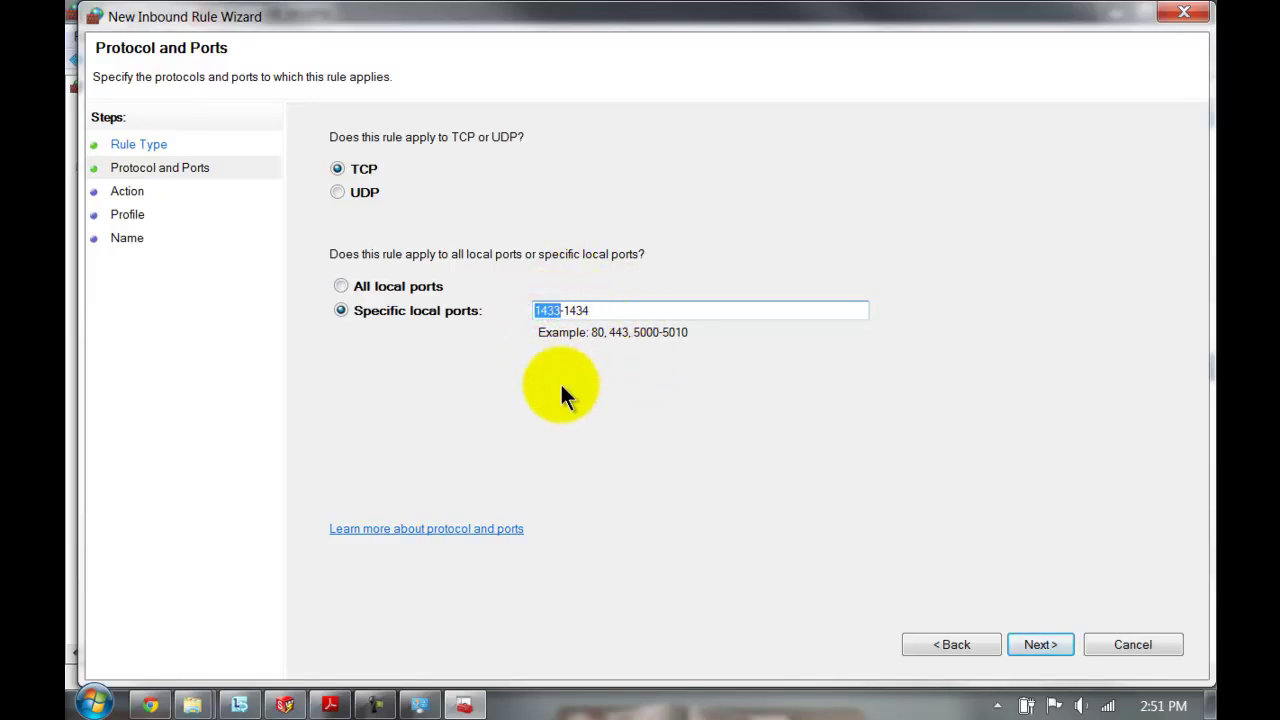
{"action": "left_click", "coordinate": [600, 308]}
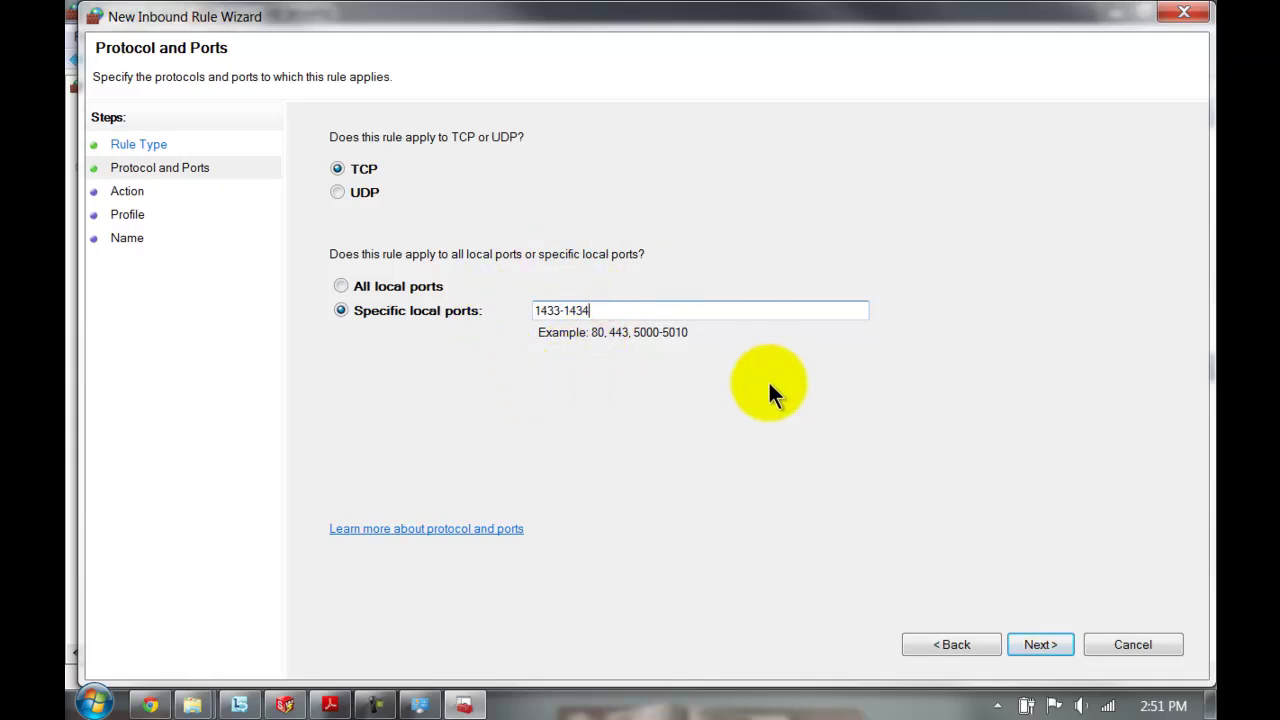